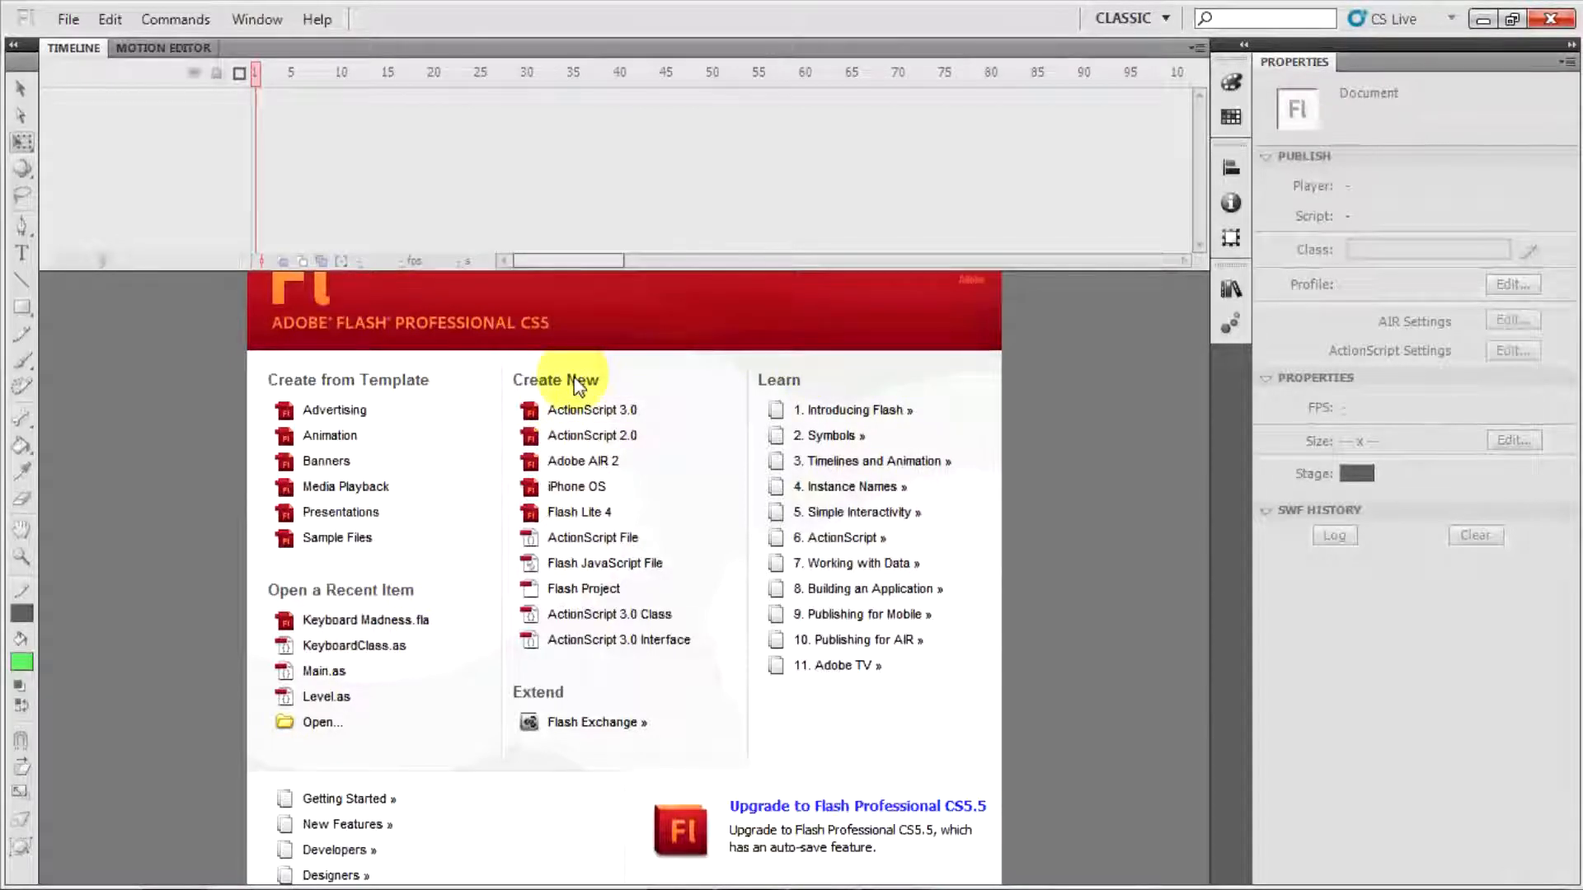
Create a new ActionScript 3.0 document and switch the workspace to Essentials.
click(671, 415)
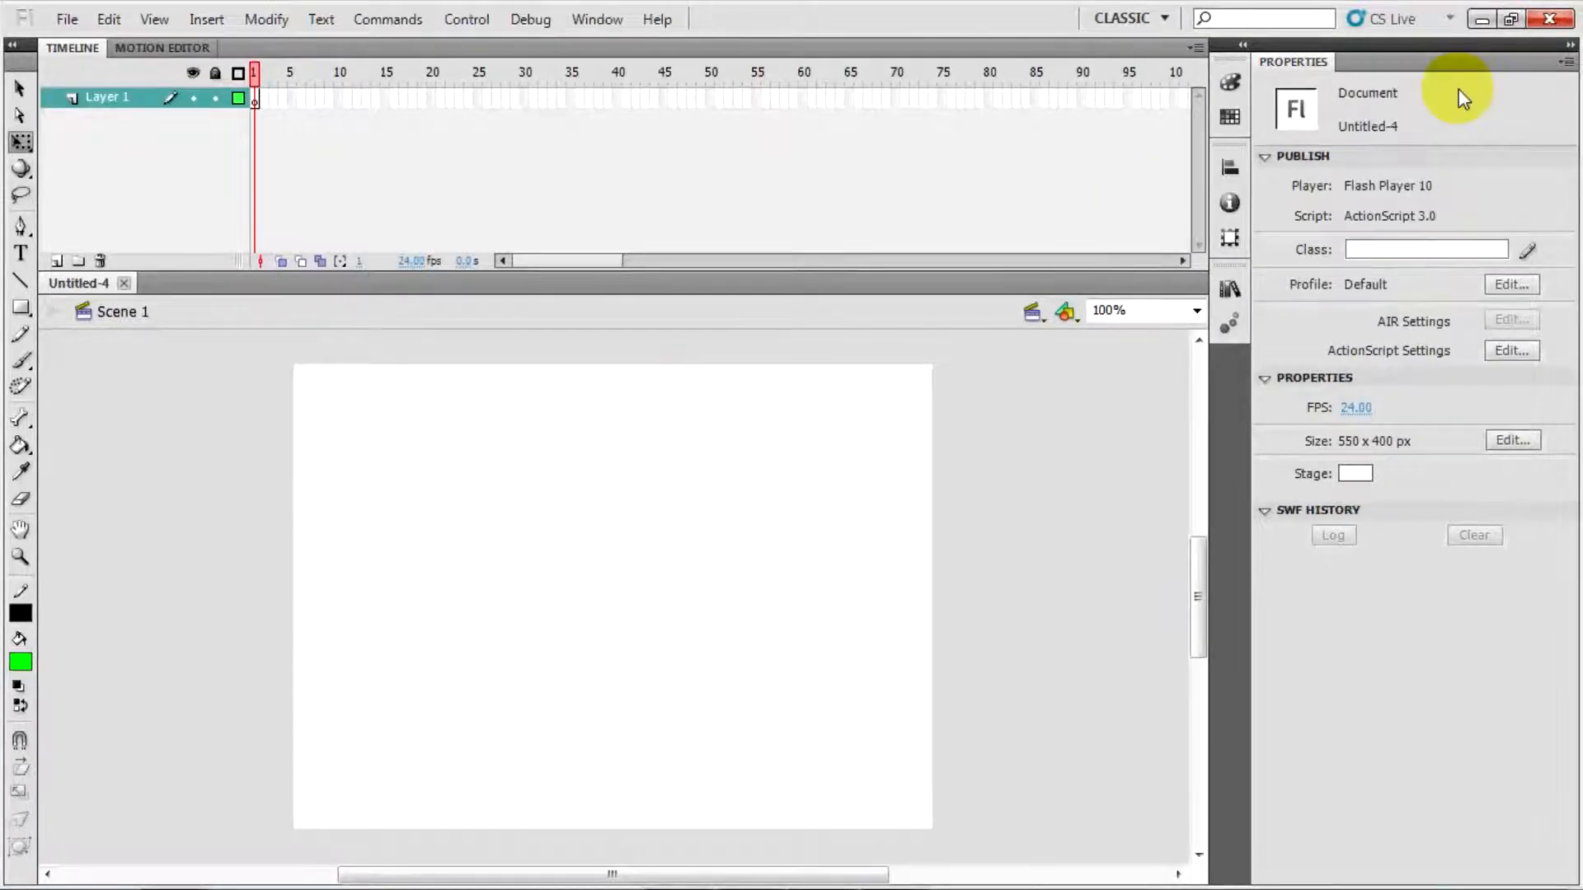
click(1155, 18)
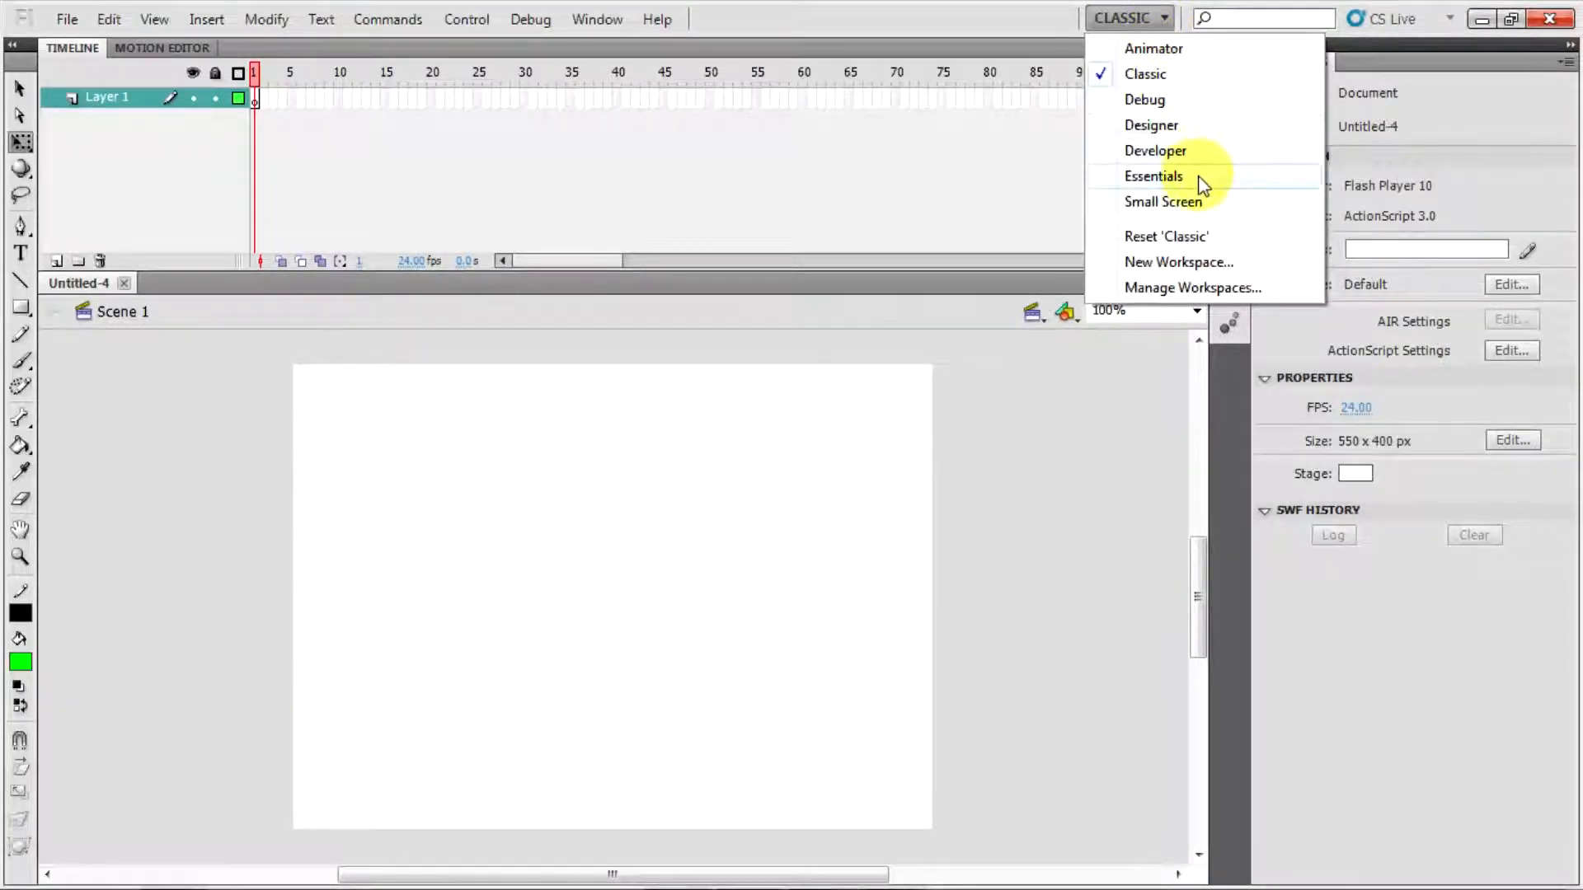
click(1154, 175)
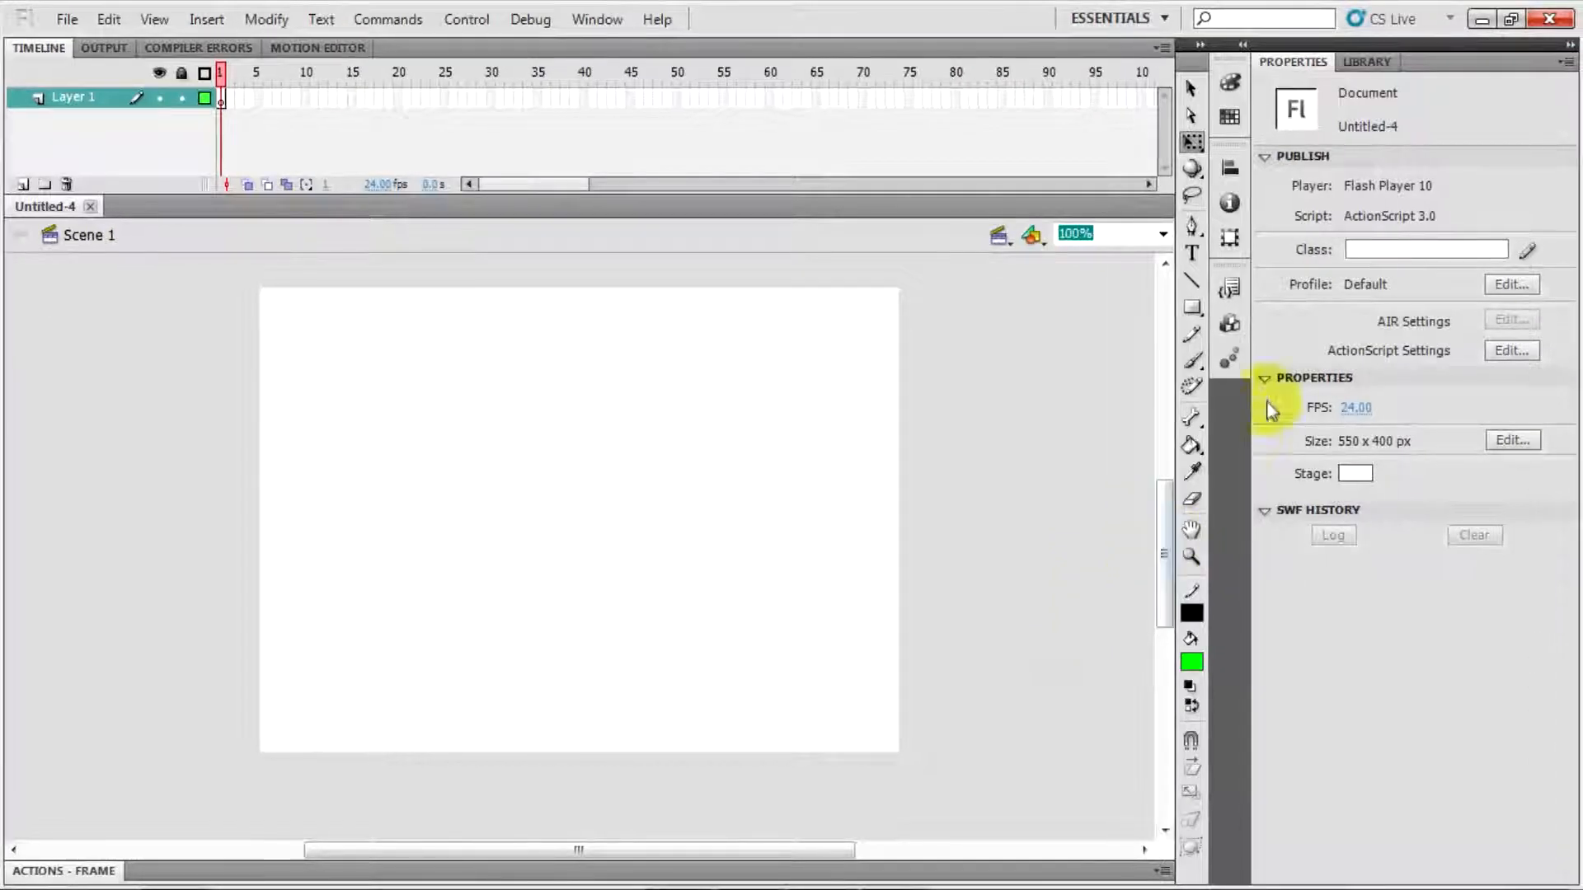
click(1318, 65)
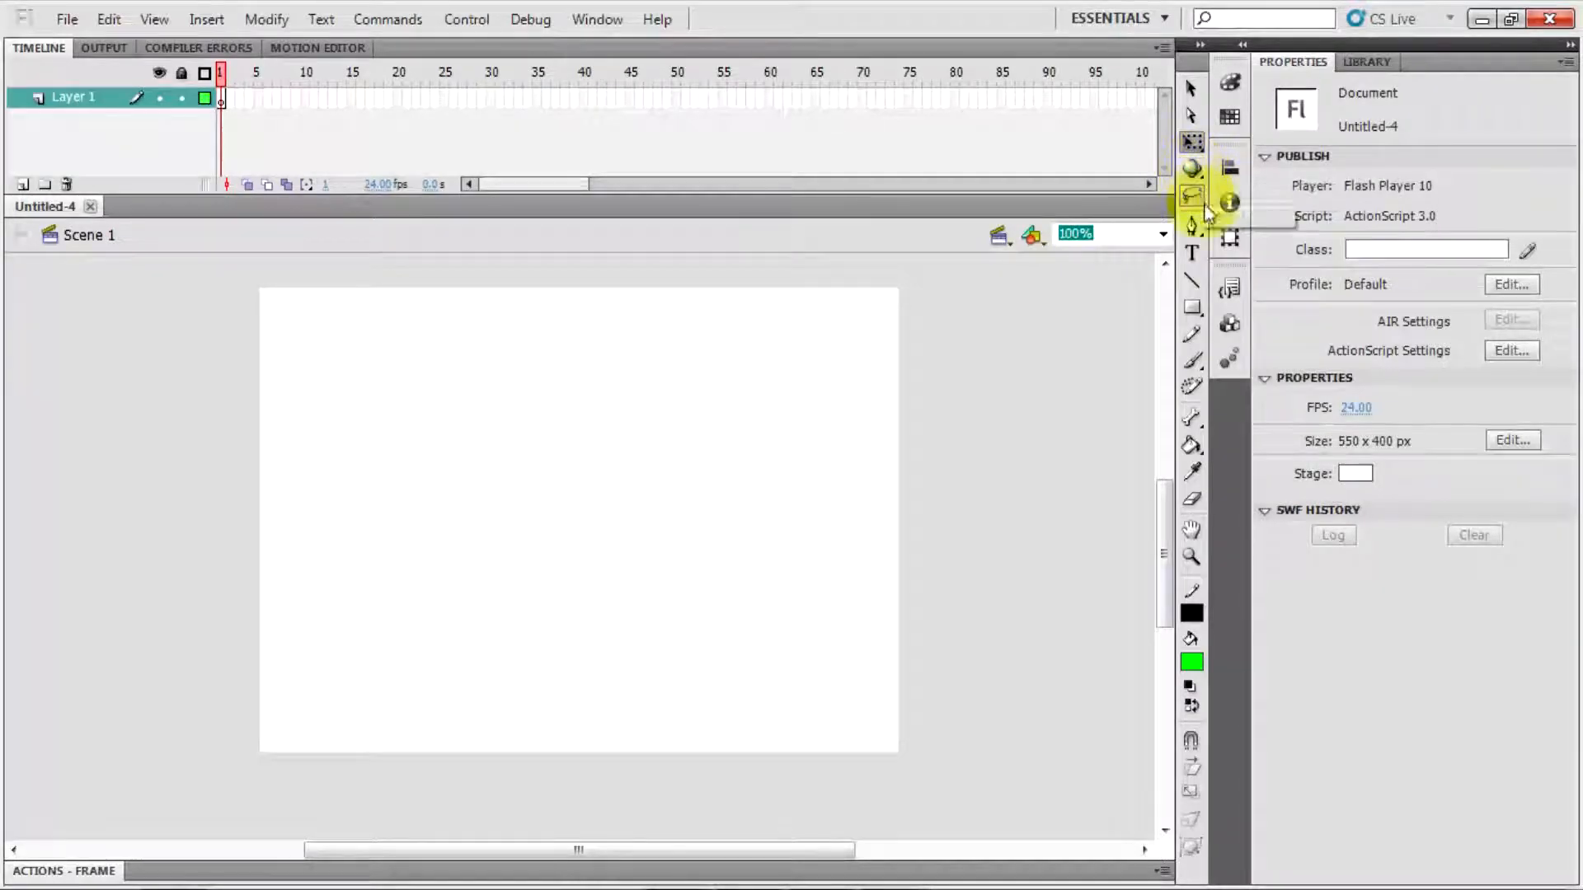
Draw five green rectangles with black outlines on the stage, two overlapping the wide upper one and one extending past the stage's left edge.
click(1184, 314)
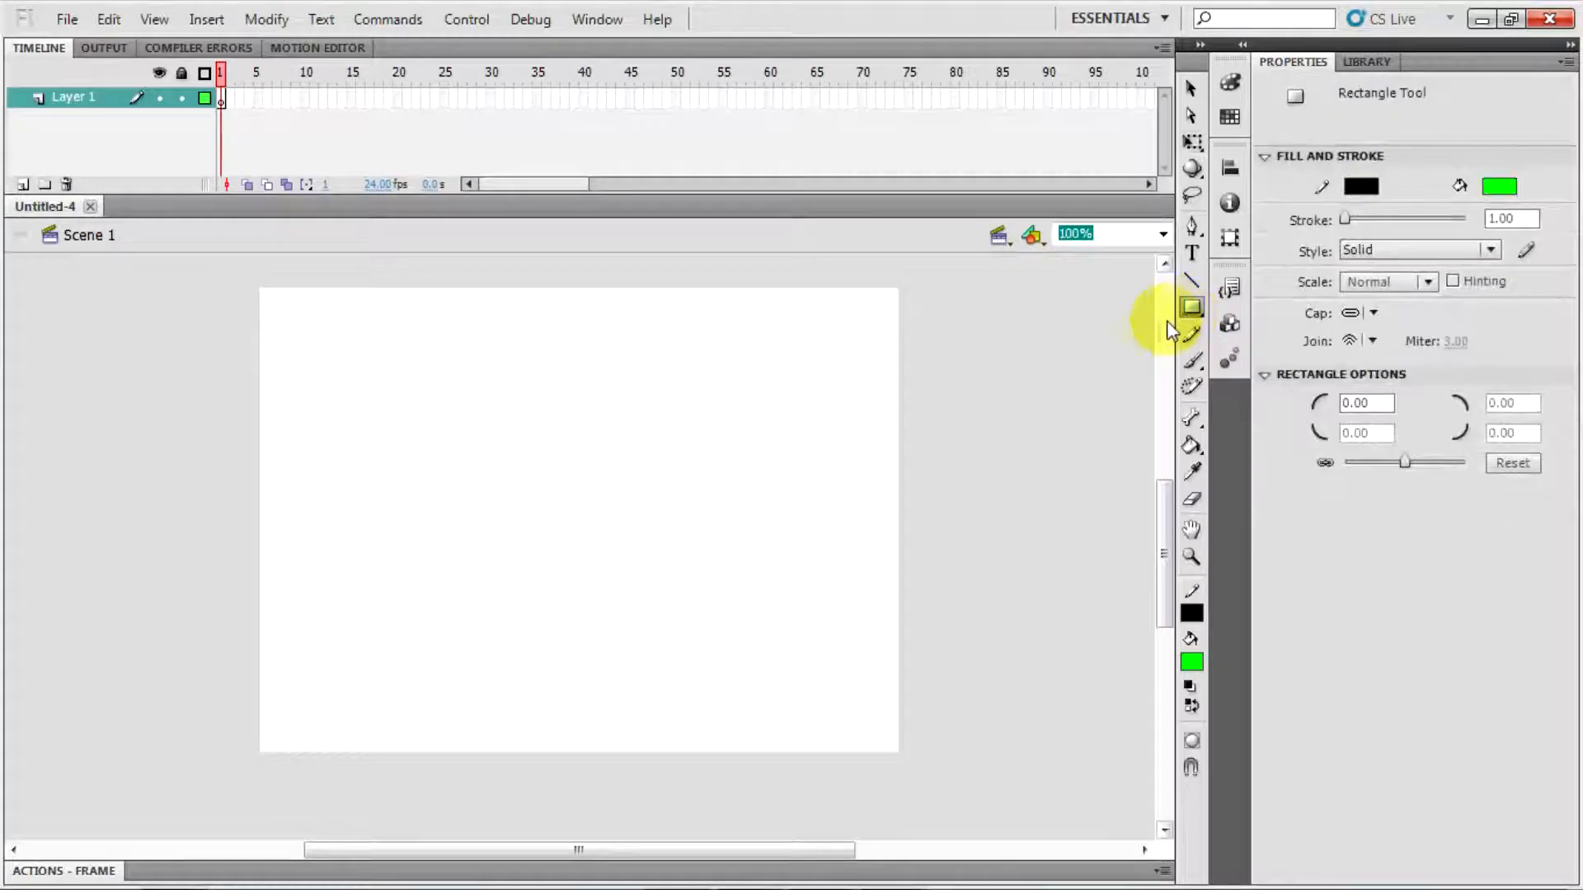
click(771, 366)
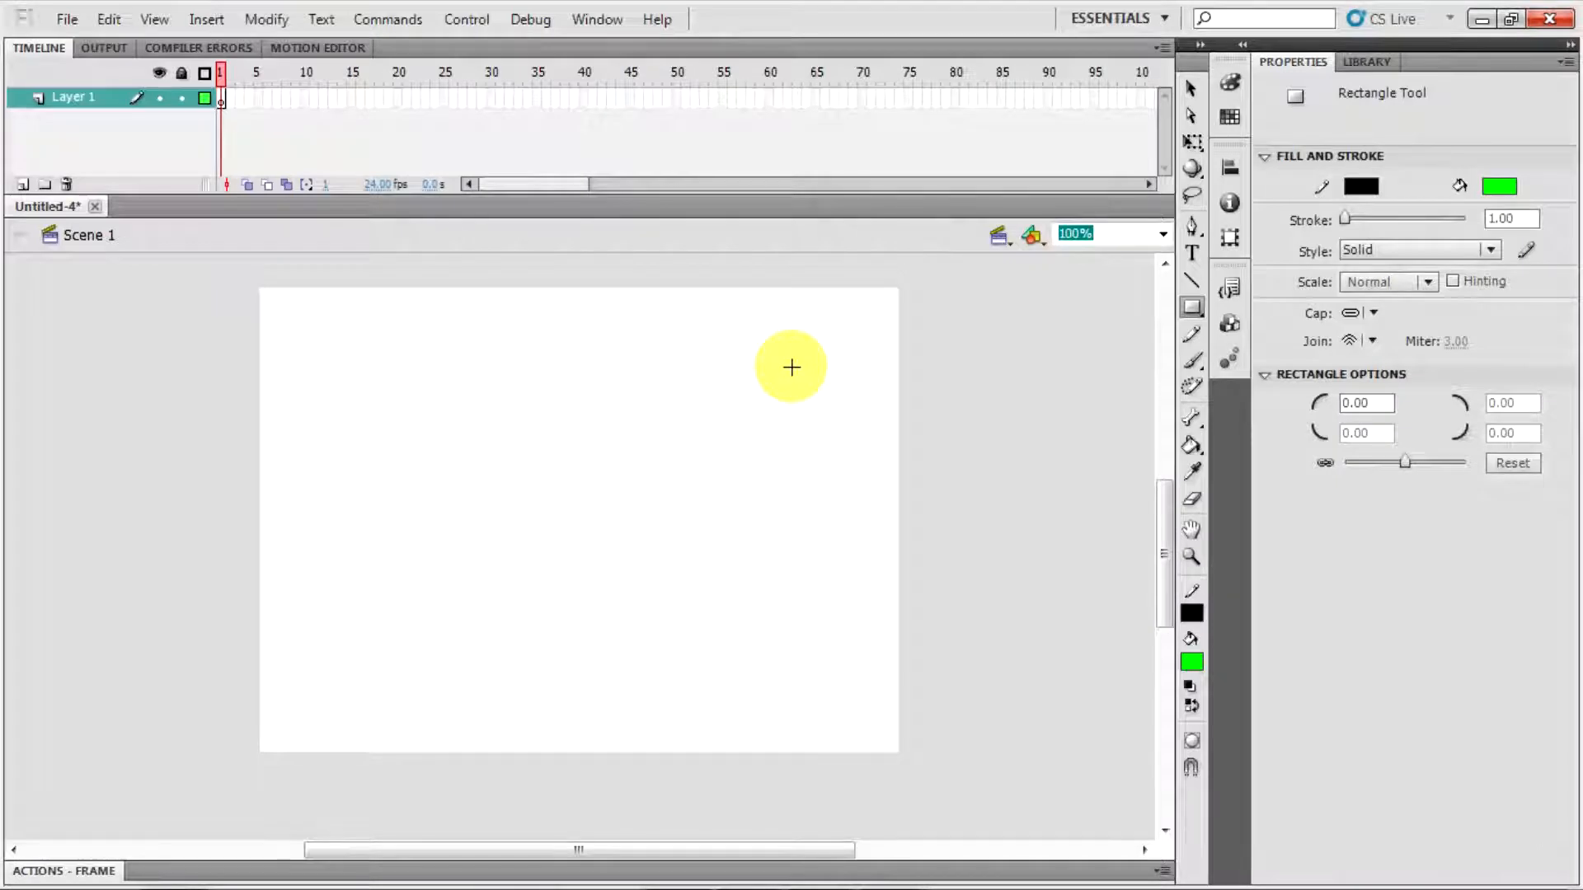
mouse_move(792, 367)
mouse_down()
mouse_move(756, 410)
mouse_move(531, 494)
mouse_up()
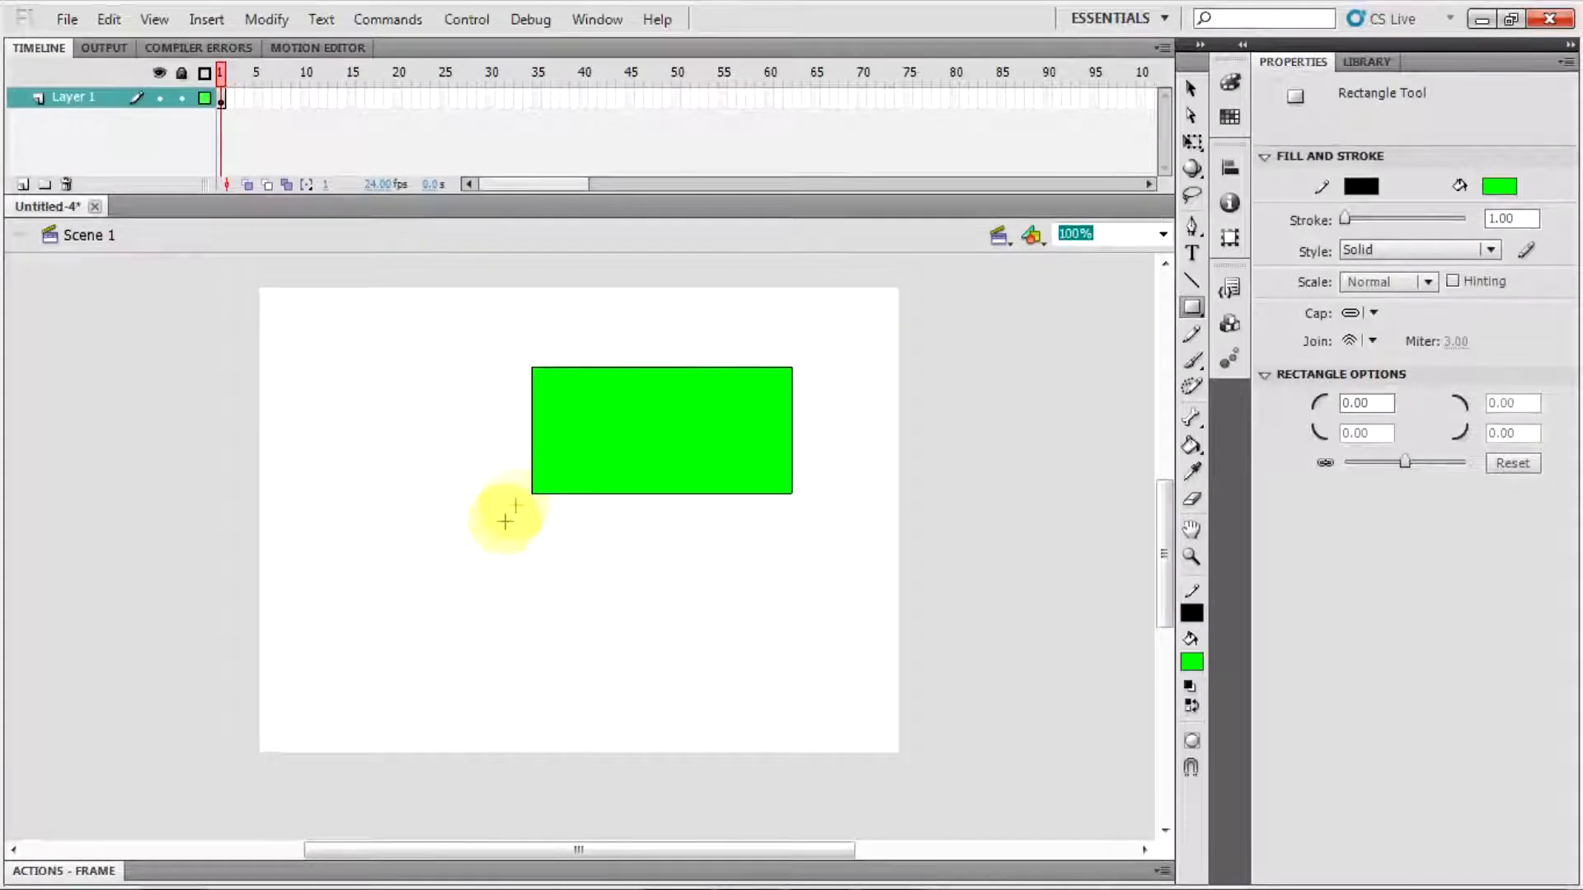
drag(450, 611, 567, 418)
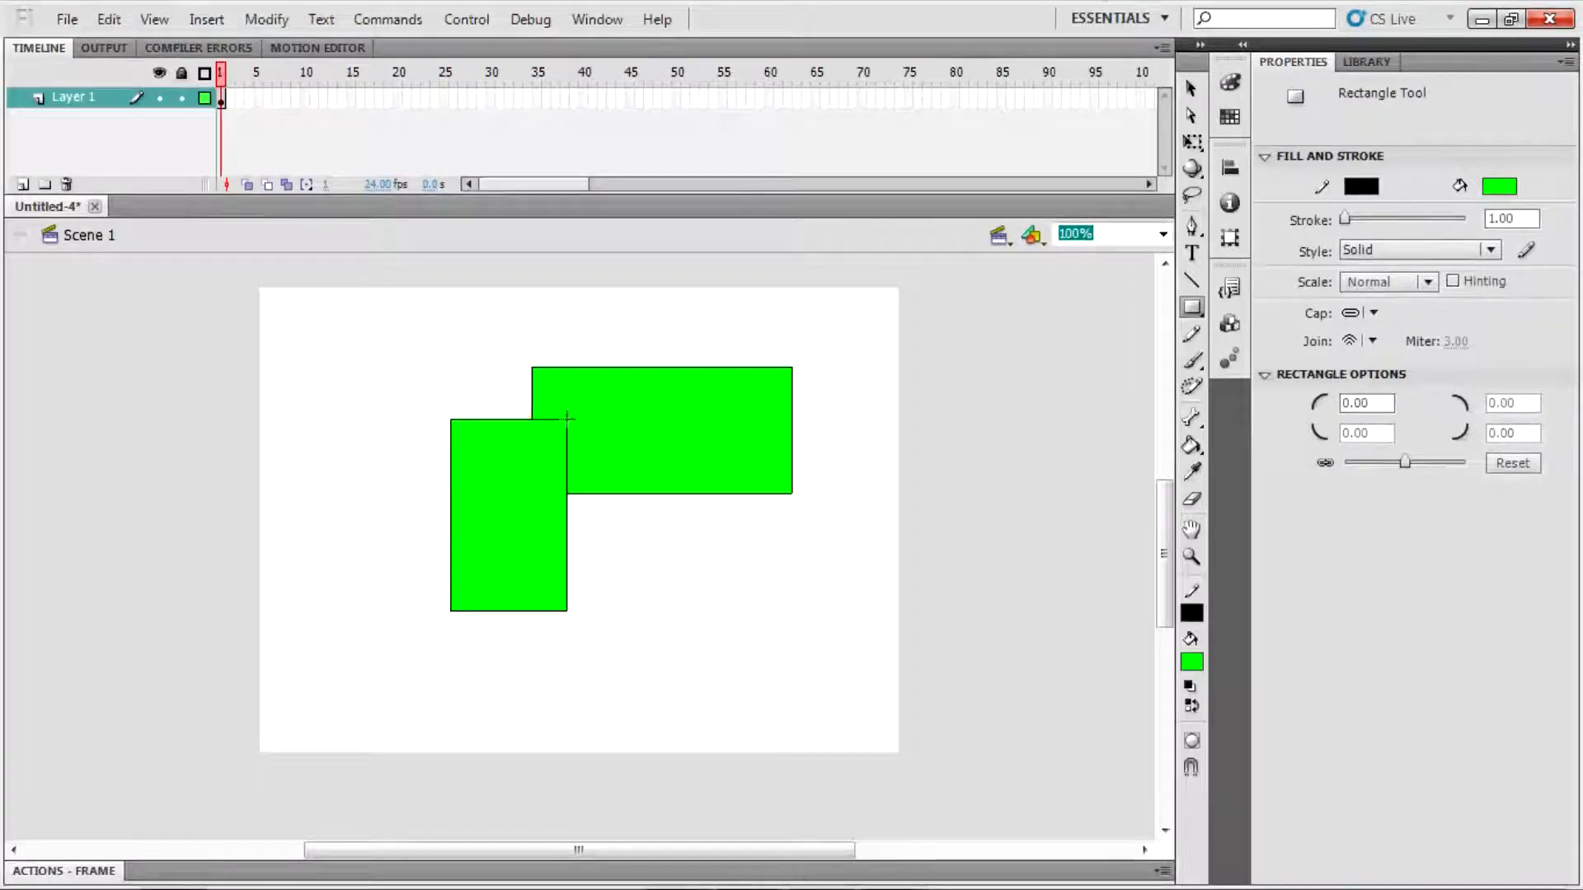
drag(594, 426, 737, 552)
drag(689, 691, 614, 604)
drag(399, 650, 319, 449)
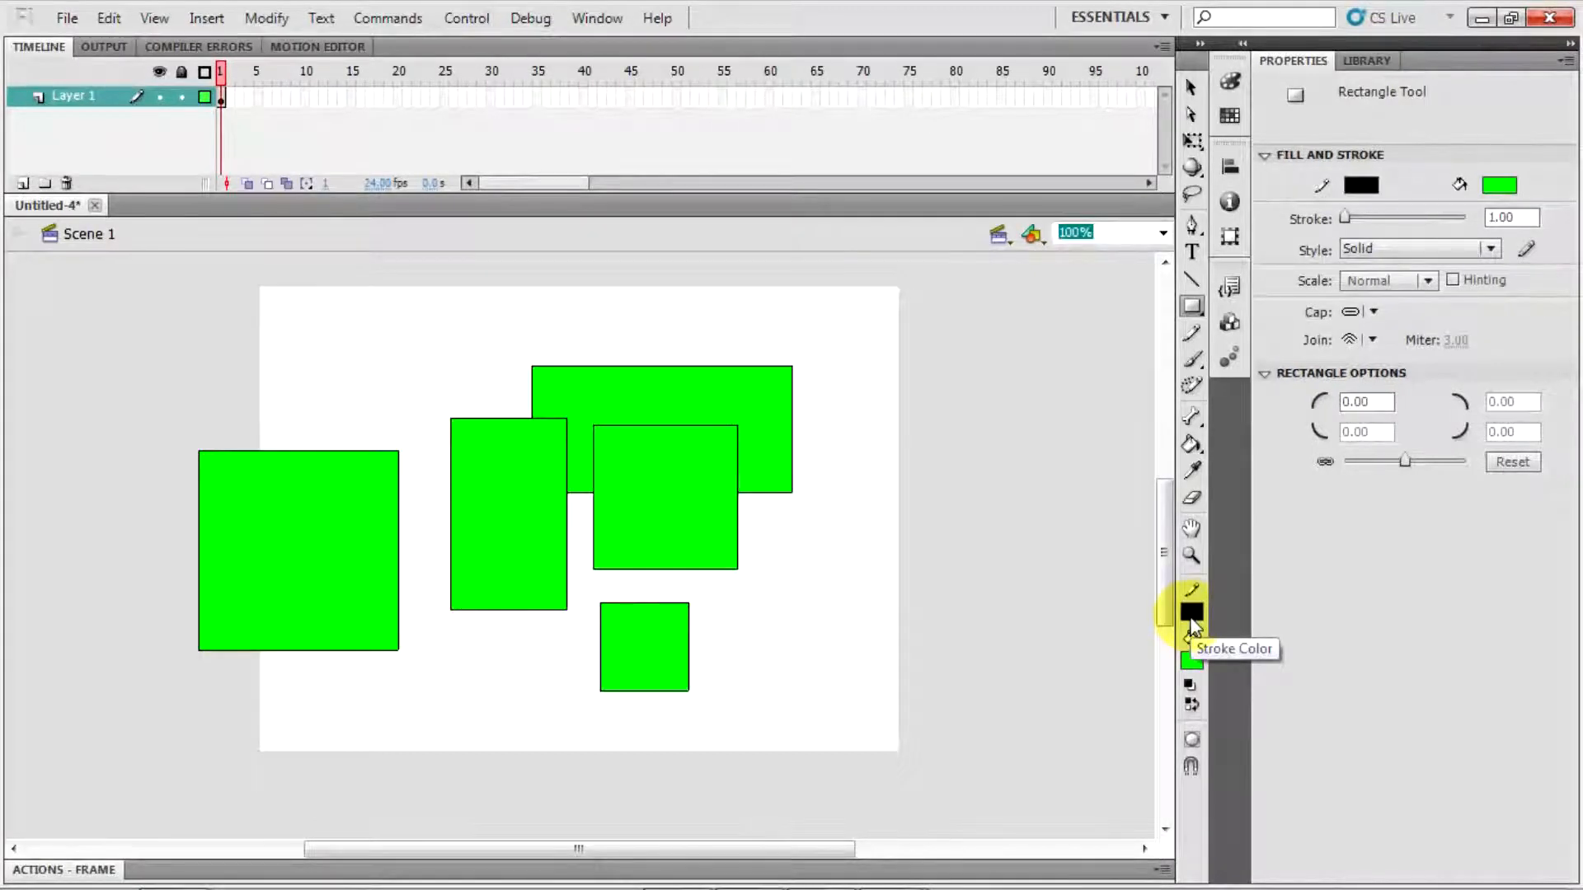
Set the fill color to a custom light blue with red 104, green 238 and blue 253.
click(1192, 663)
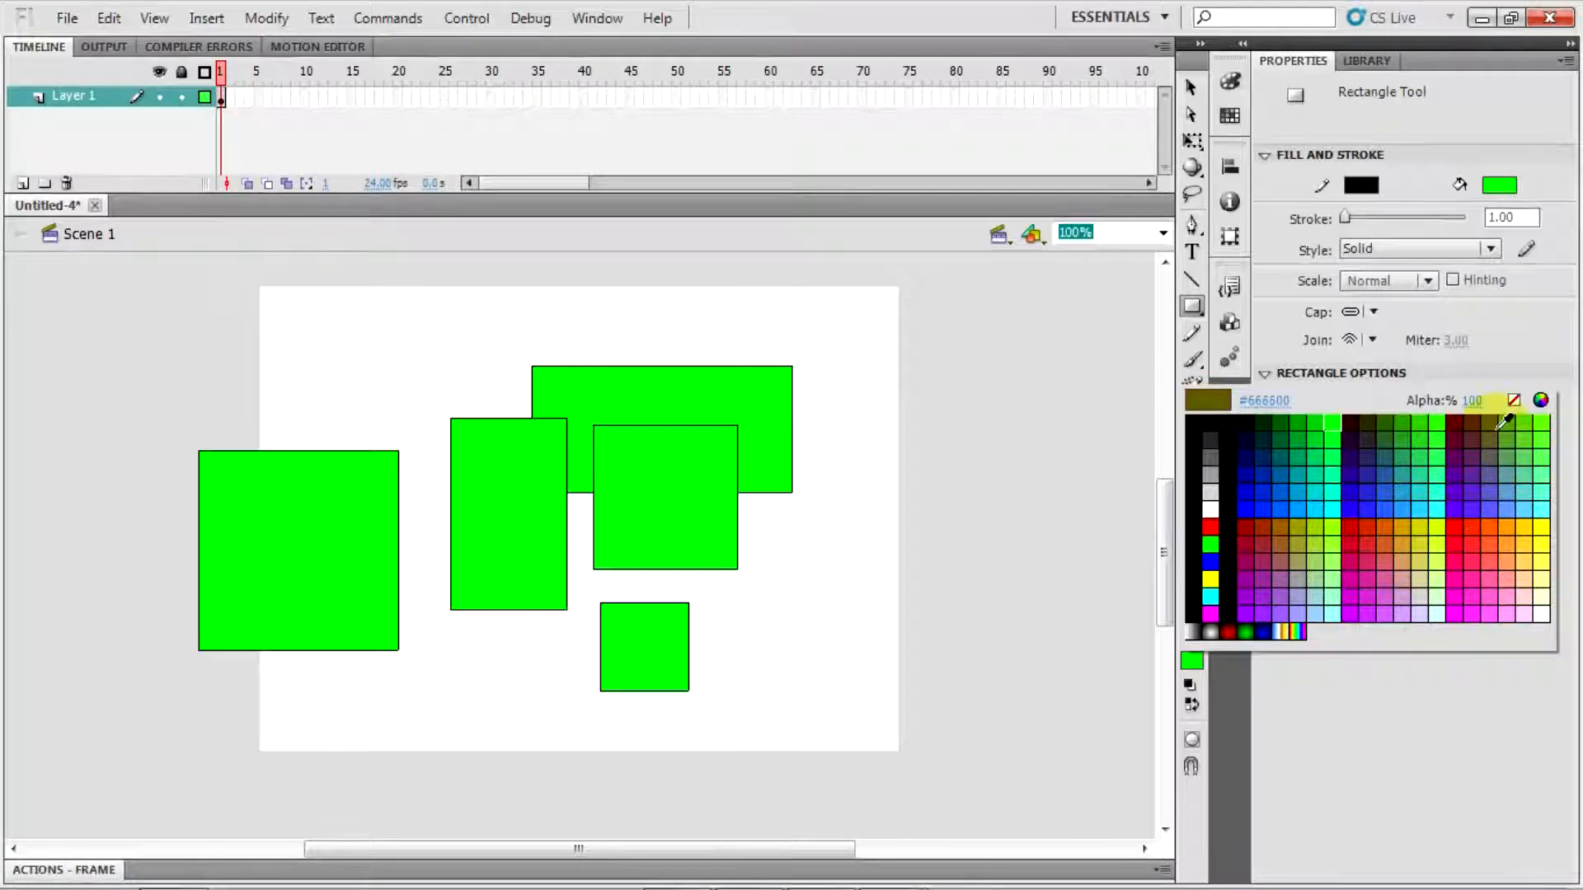
click(1540, 401)
drag(867, 412, 820, 353)
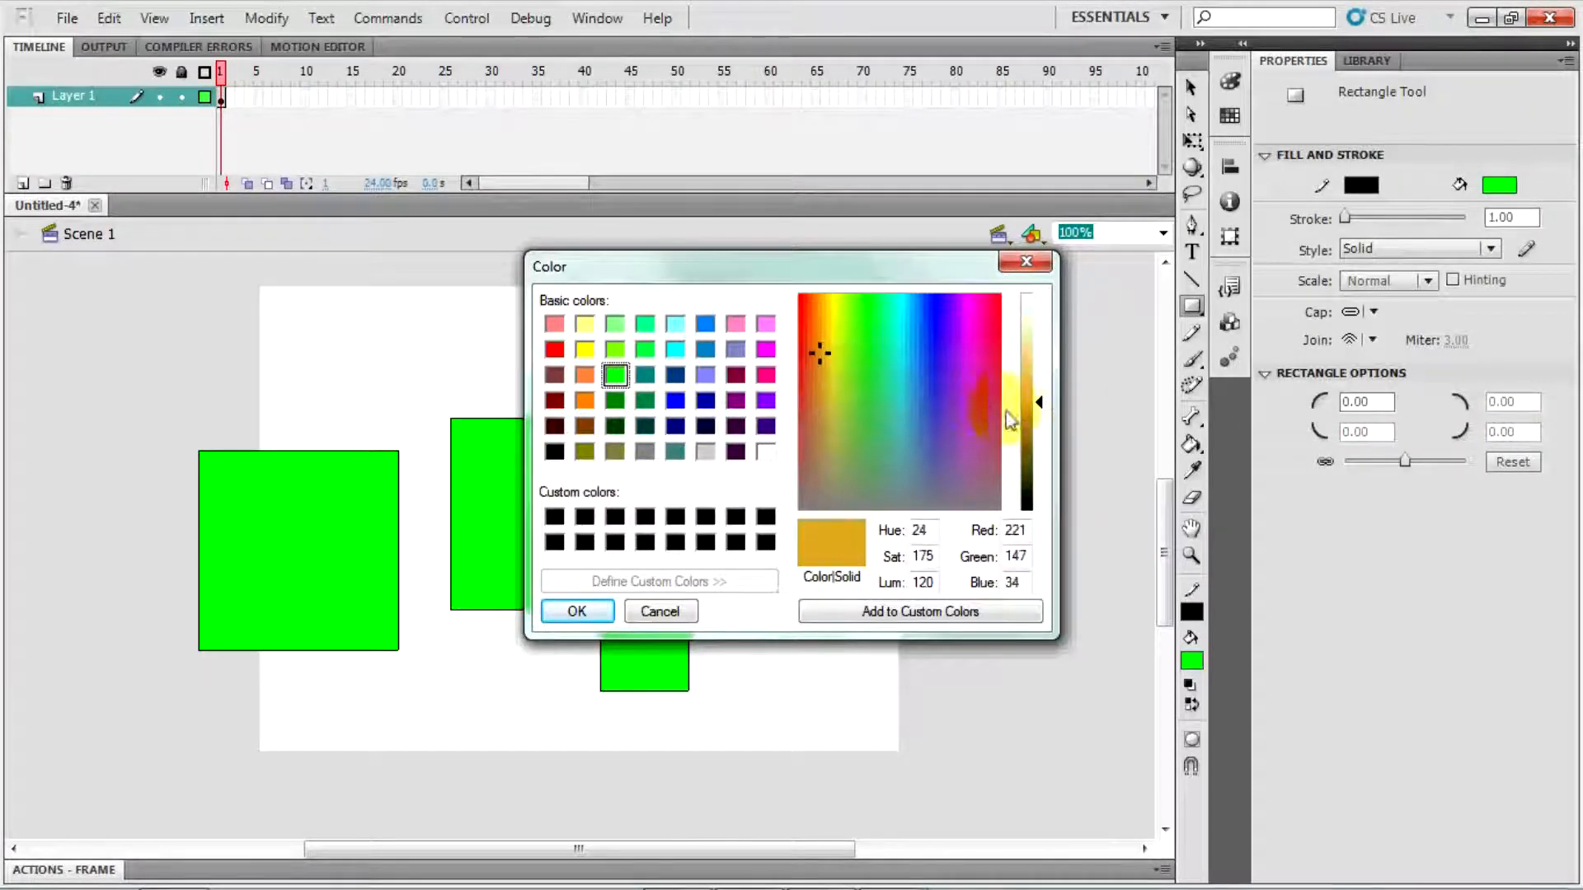
drag(1037, 406, 1037, 442)
drag(907, 413, 854, 302)
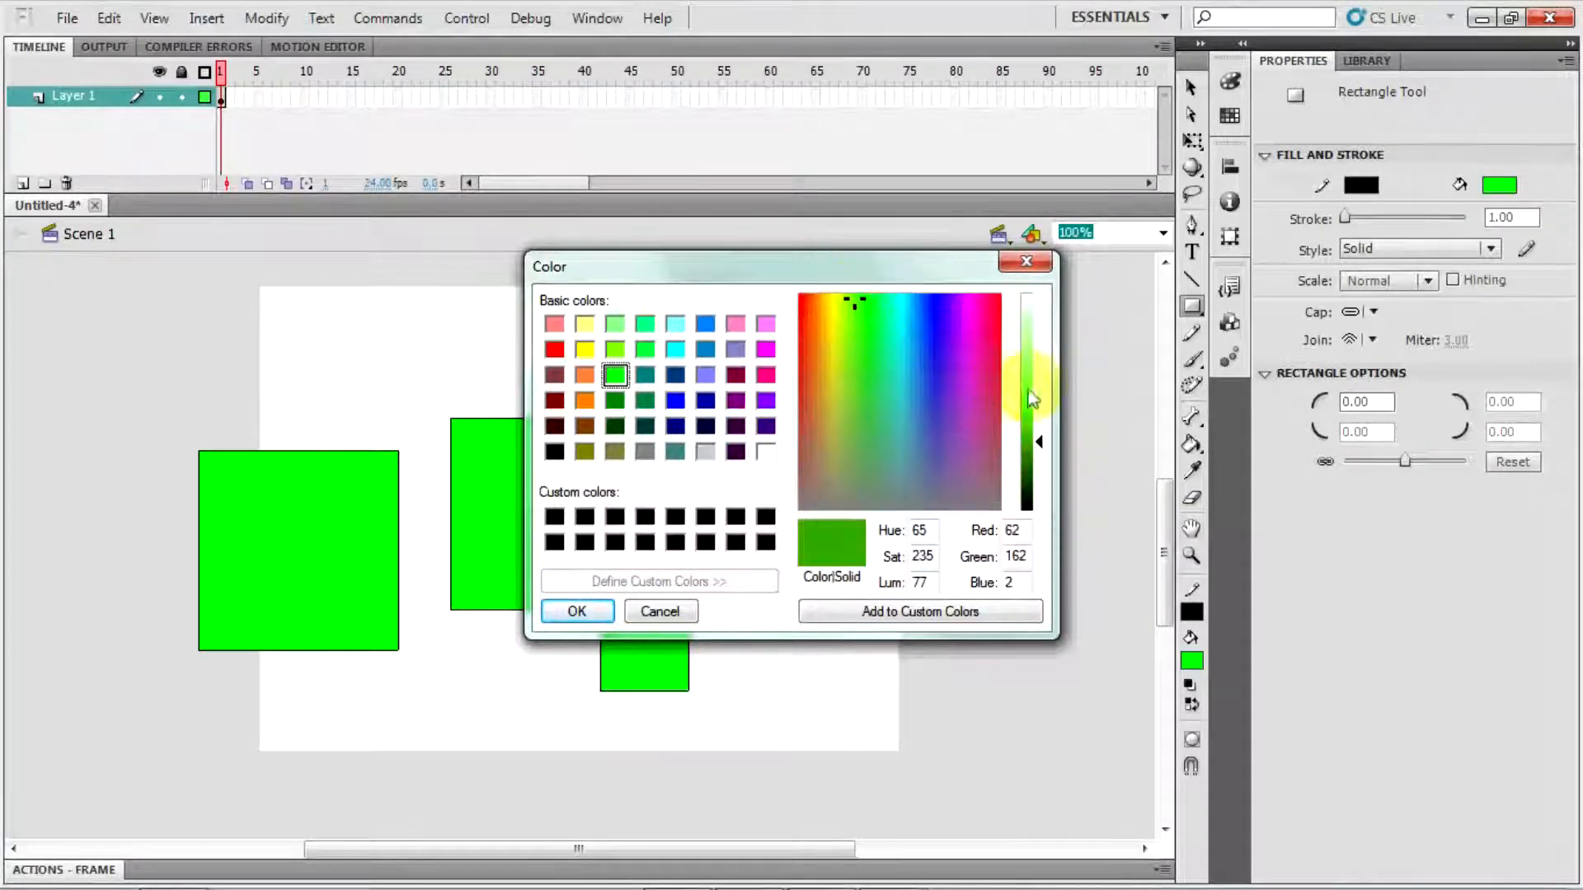
drag(1033, 400, 1035, 353)
click(905, 303)
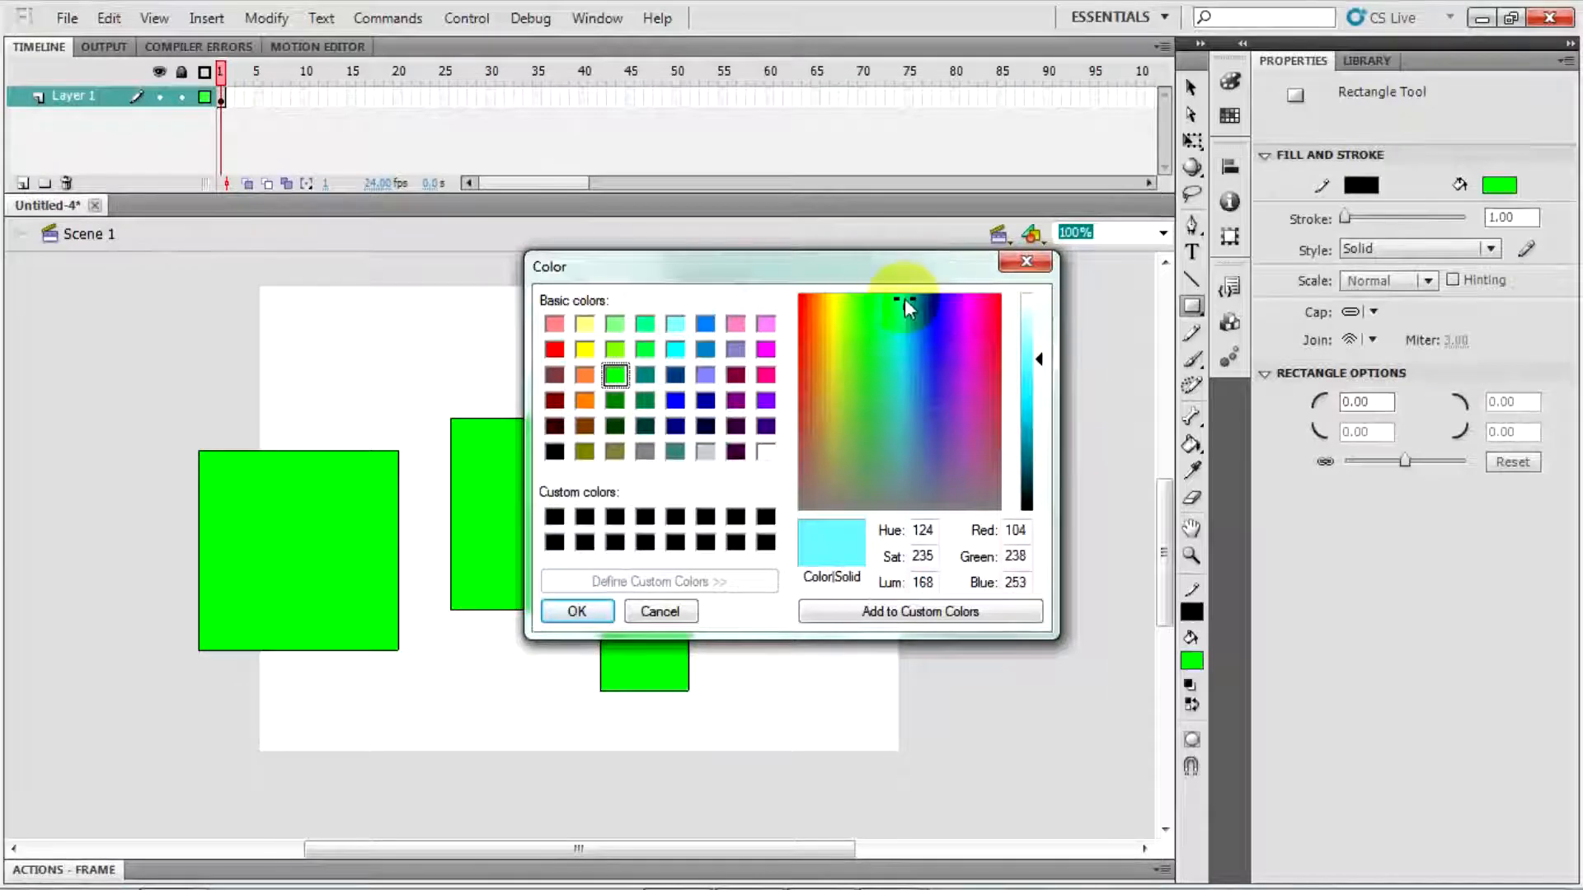
click(575, 611)
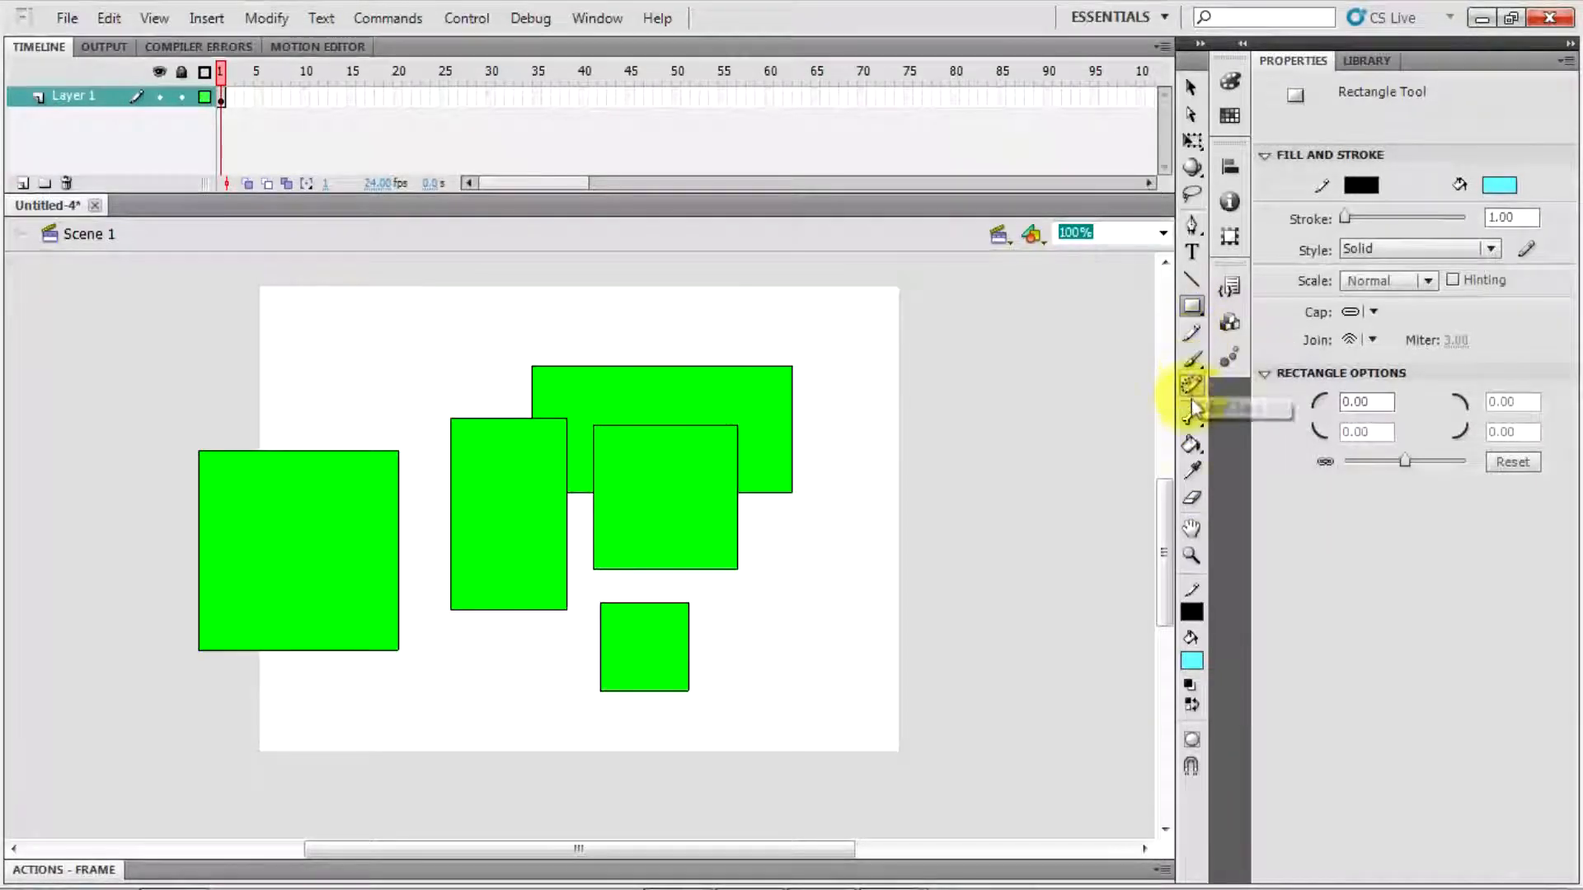
Fill the wide upper rectangle, the small lower square and the large leftmost square with light blue using the Paint Bucket.
click(1191, 448)
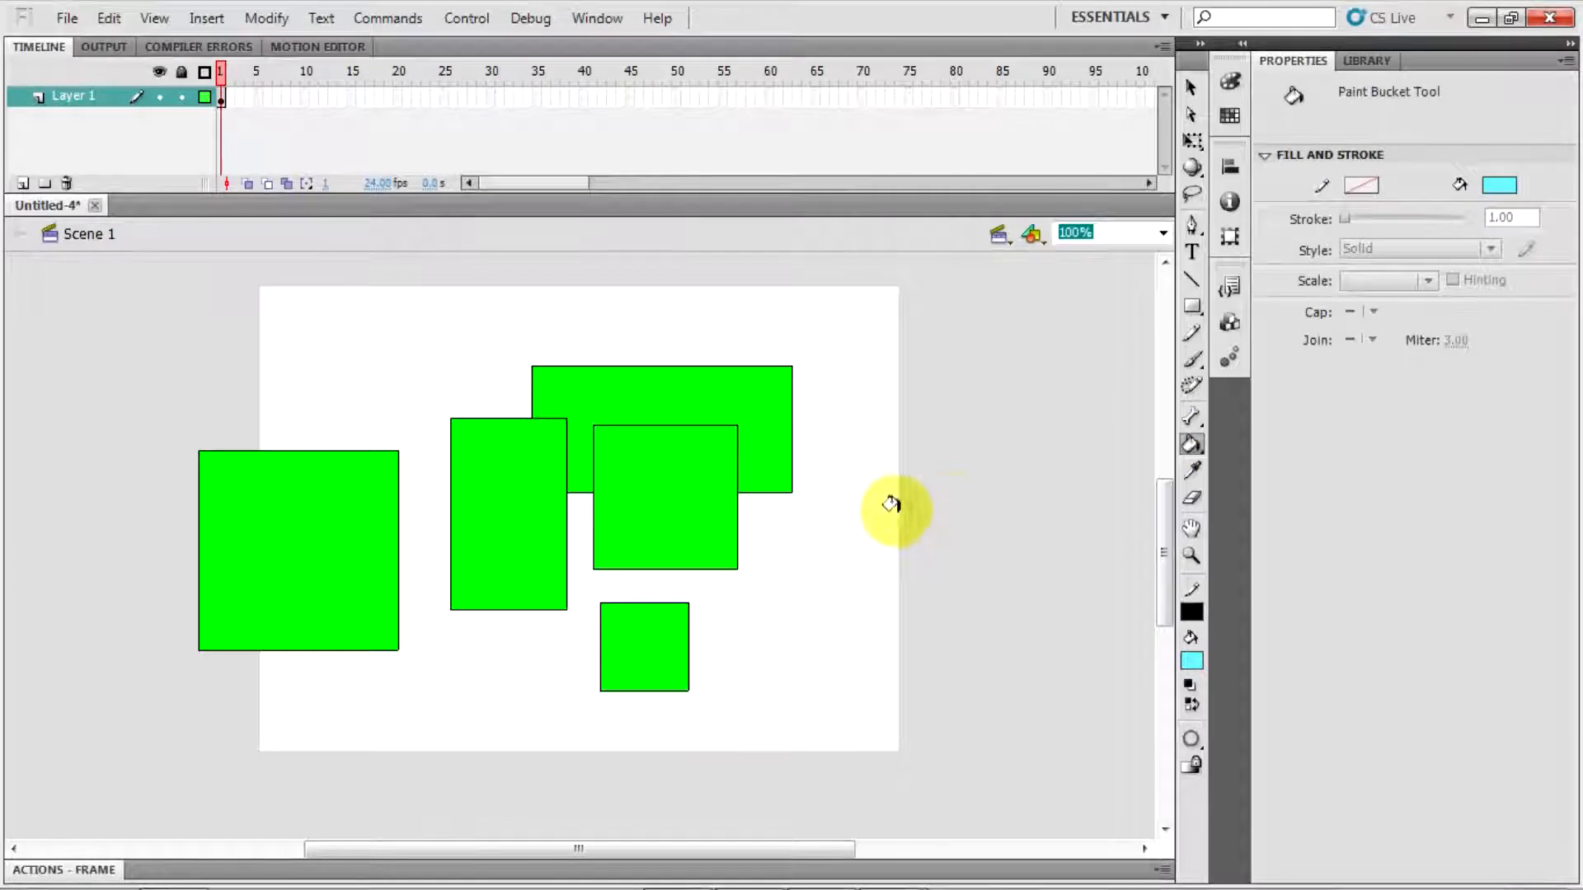
click(728, 399)
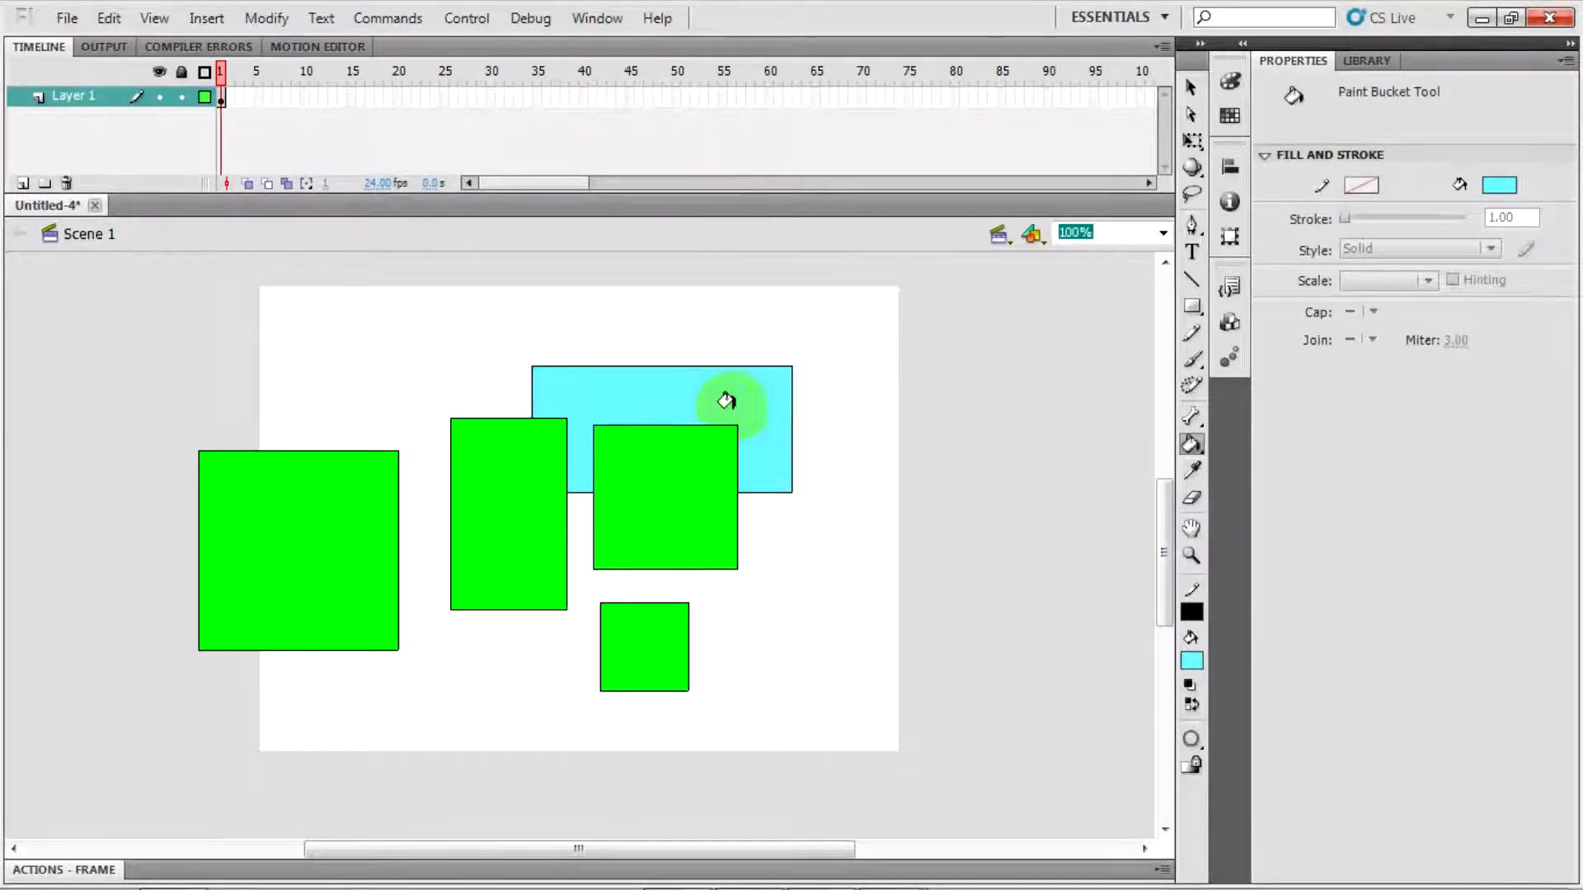
click(606, 625)
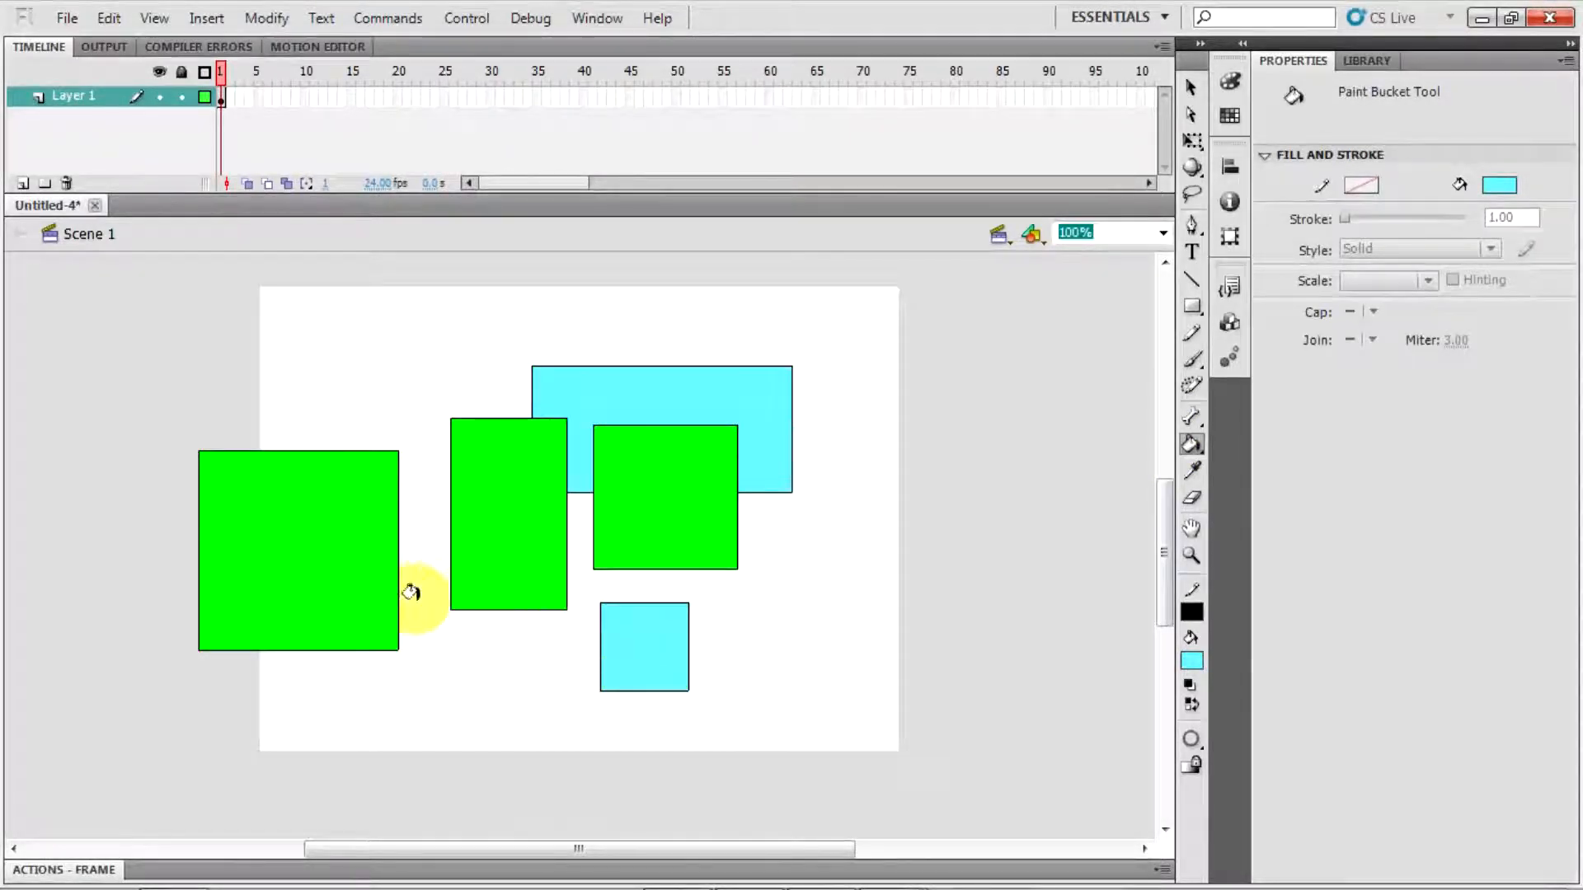
click(373, 574)
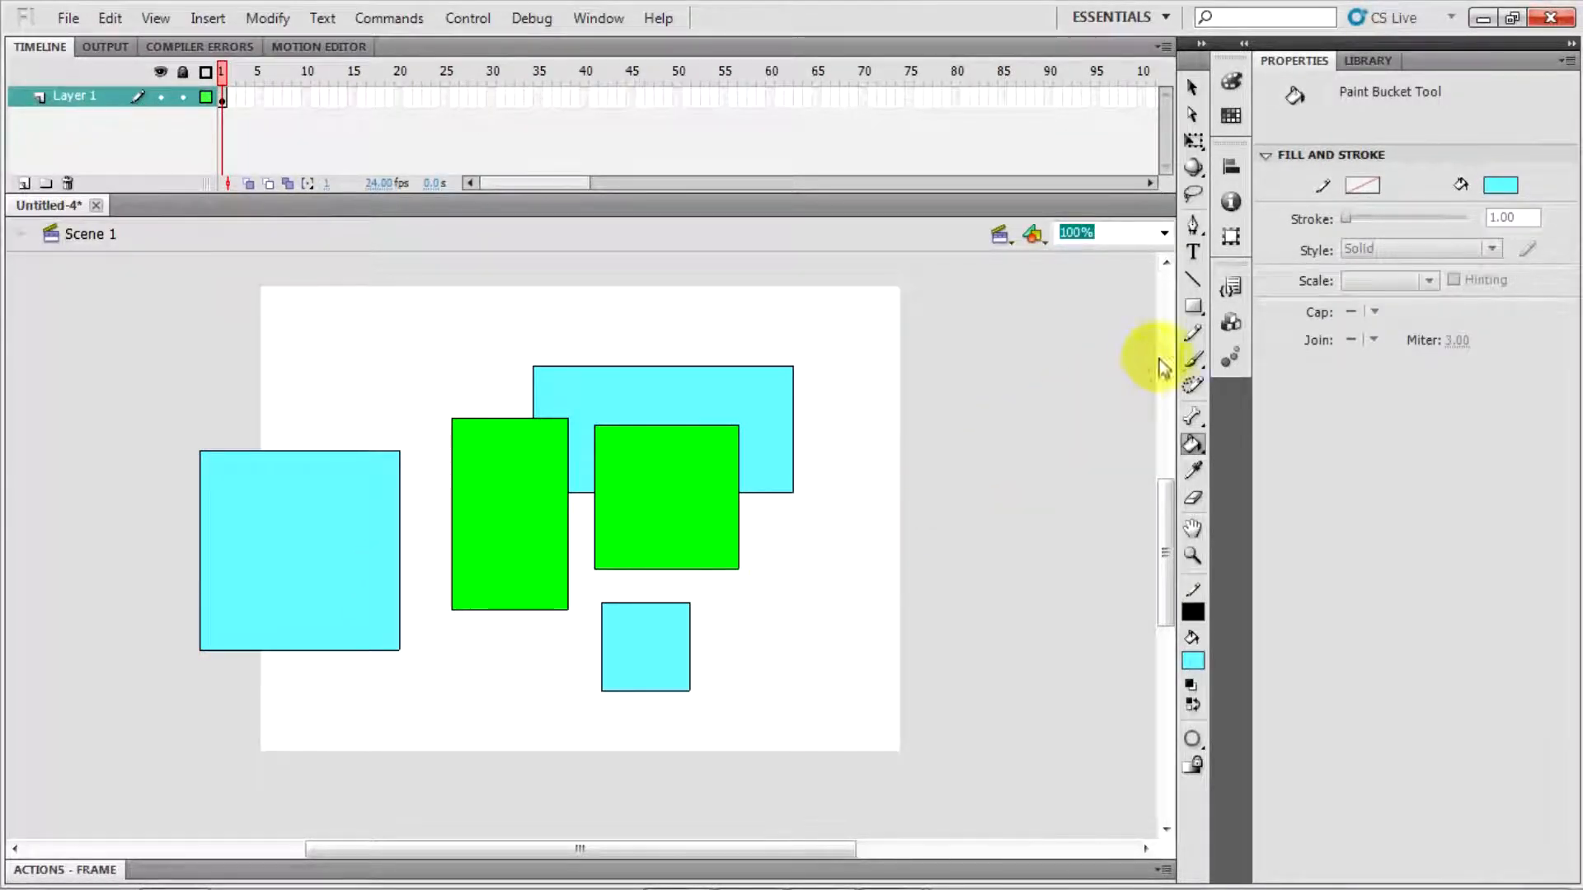
Draw two freehand curved black lines with the Pencil tool around the stage's right edge.
click(1192, 333)
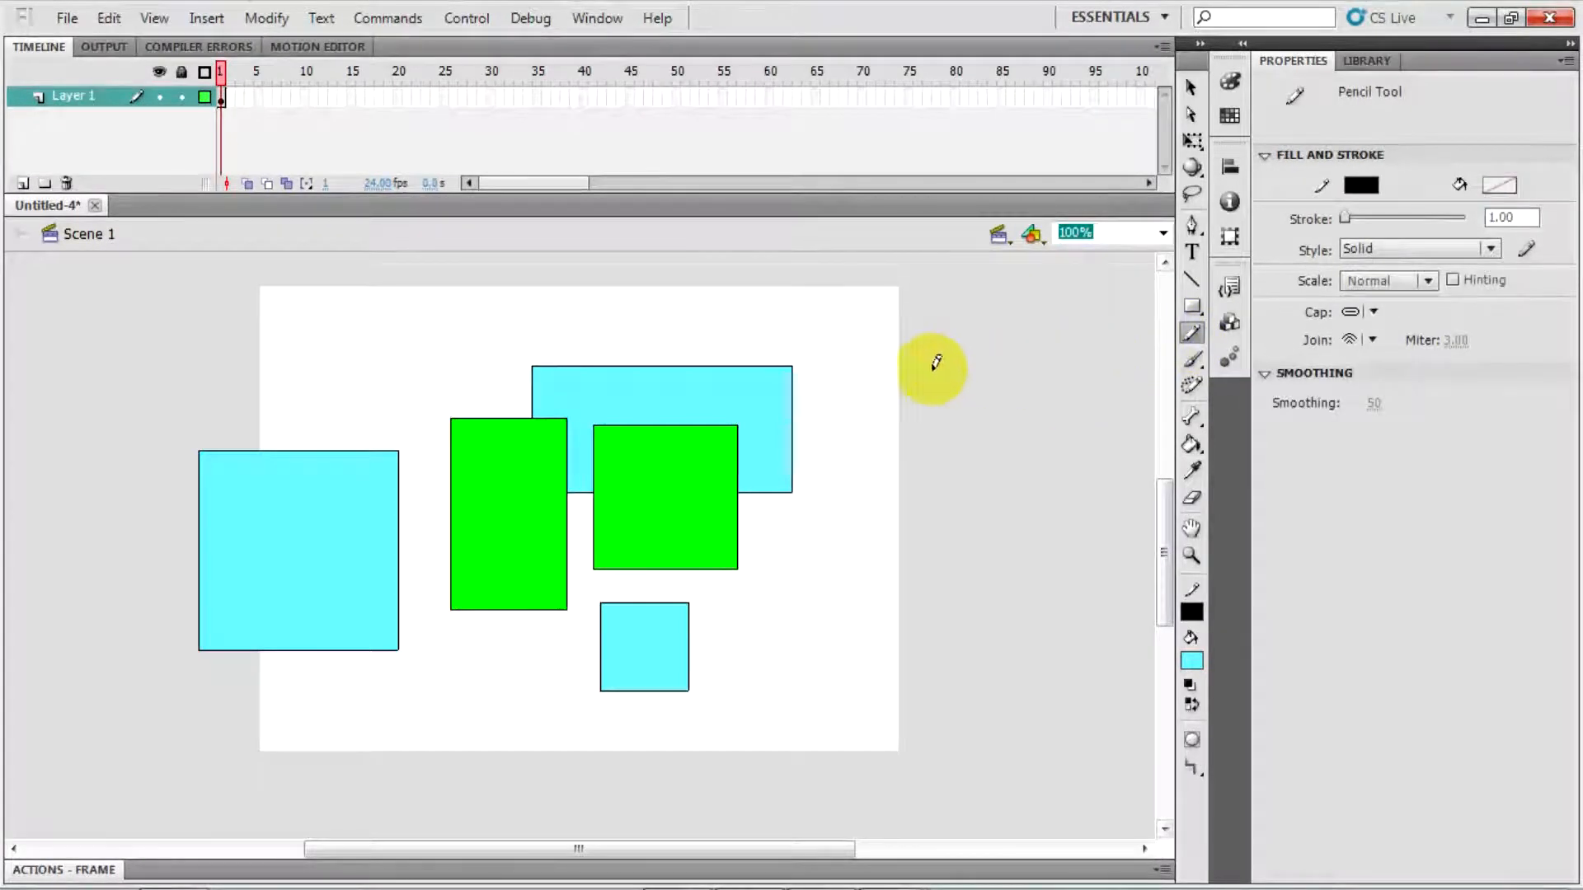
mouse_move(887, 367)
mouse_down()
mouse_move(835, 426)
mouse_move(800, 595)
mouse_up()
mouse_move(832, 676)
mouse_down()
mouse_move(882, 646)
mouse_move(950, 556)
mouse_move(951, 462)
mouse_up()
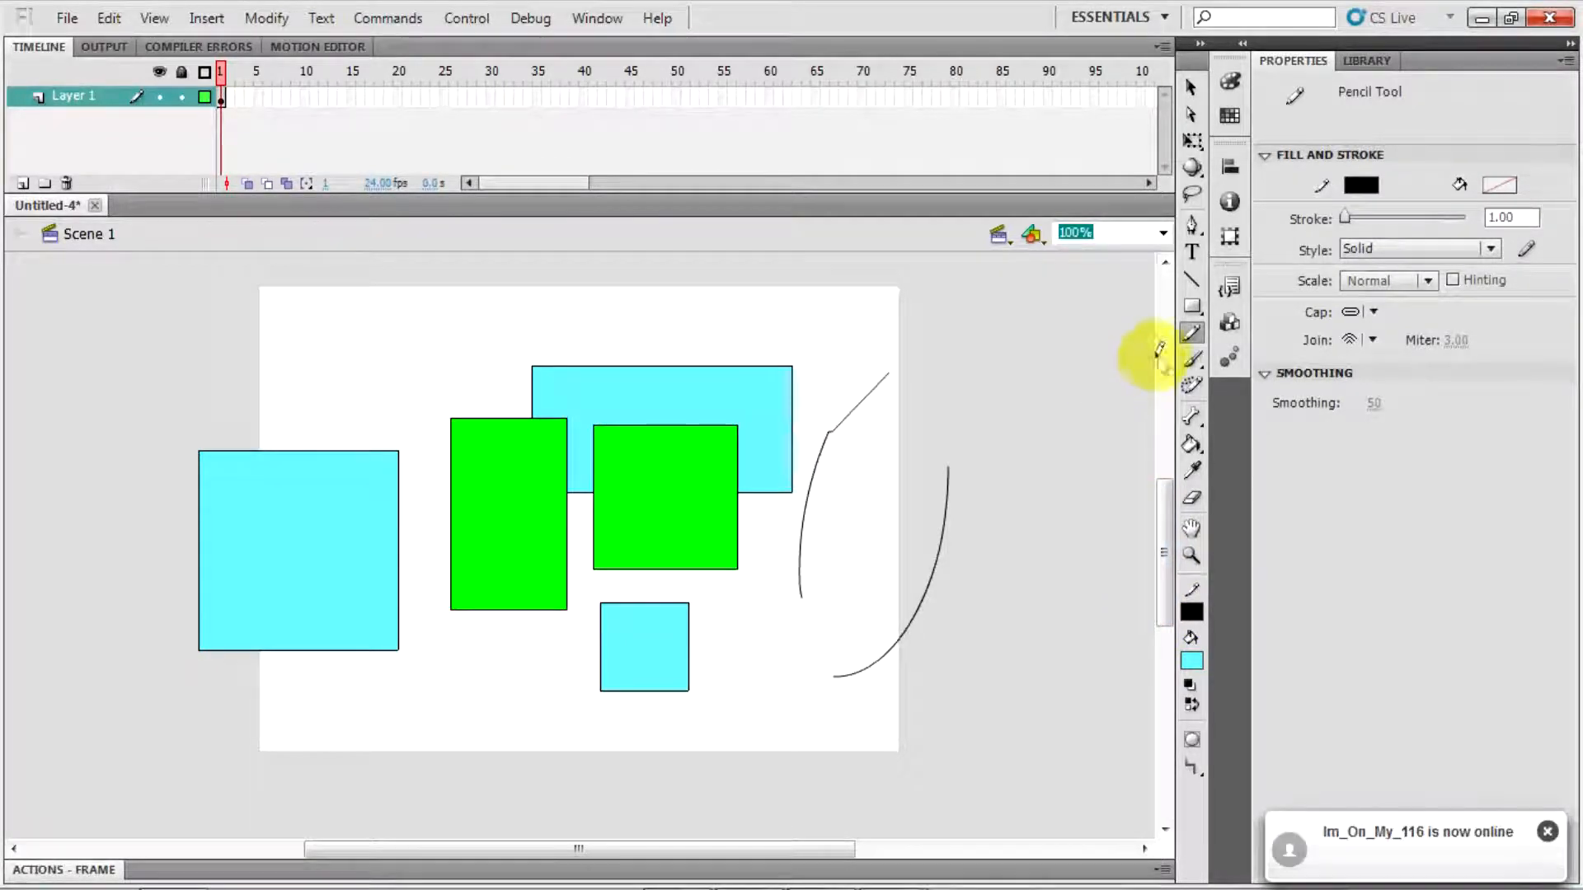
Draw six light blue ovals and circles of different sizes over and below the rectangles with the Oval tool.
click(1188, 309)
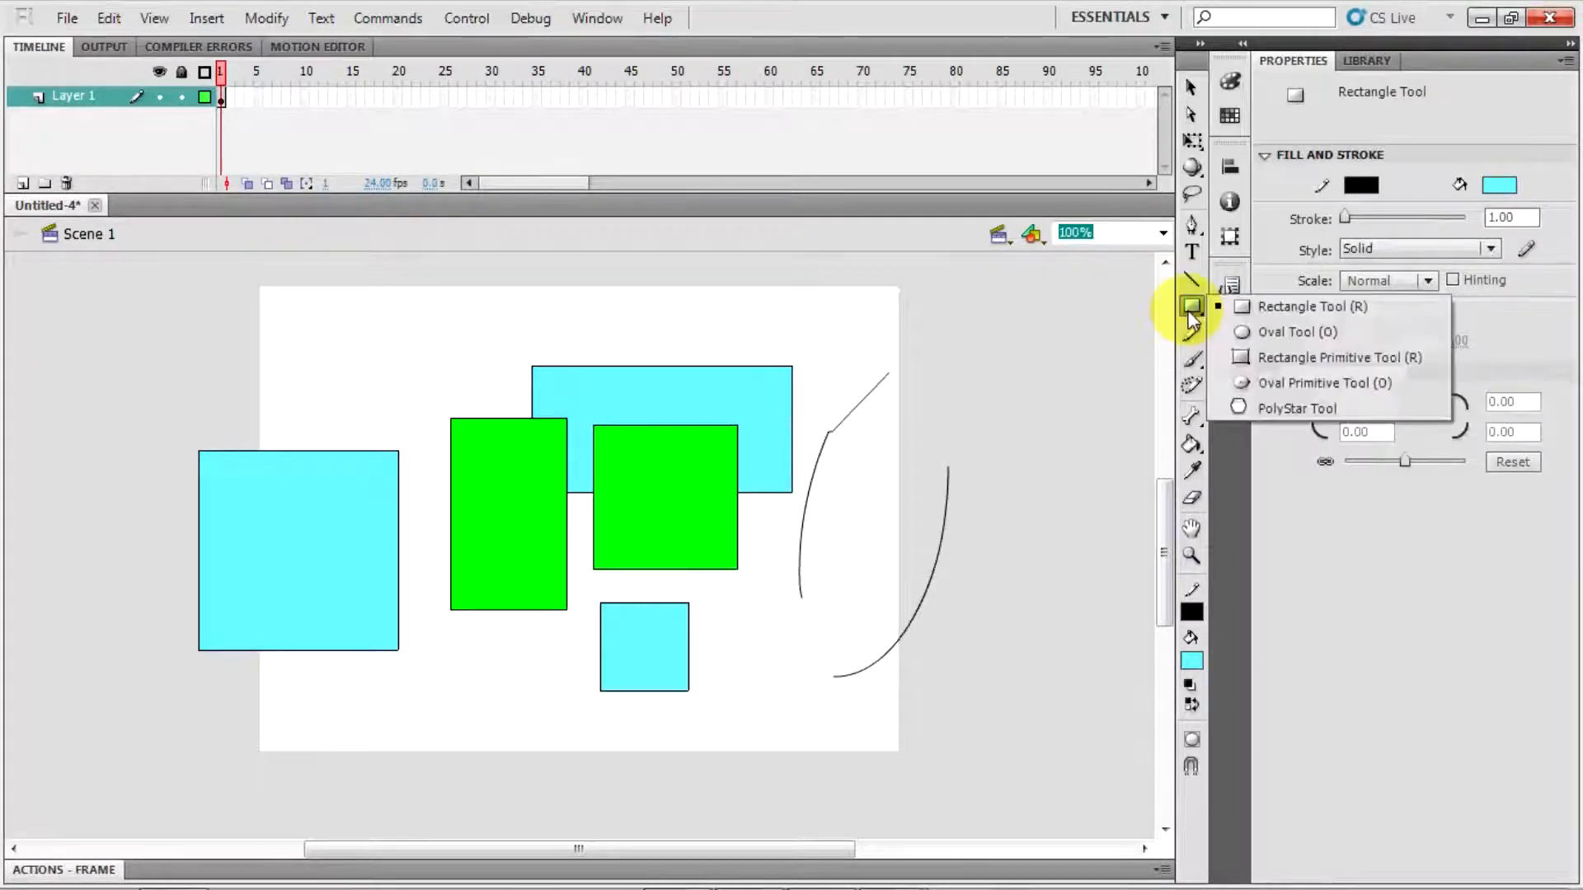
click(1353, 332)
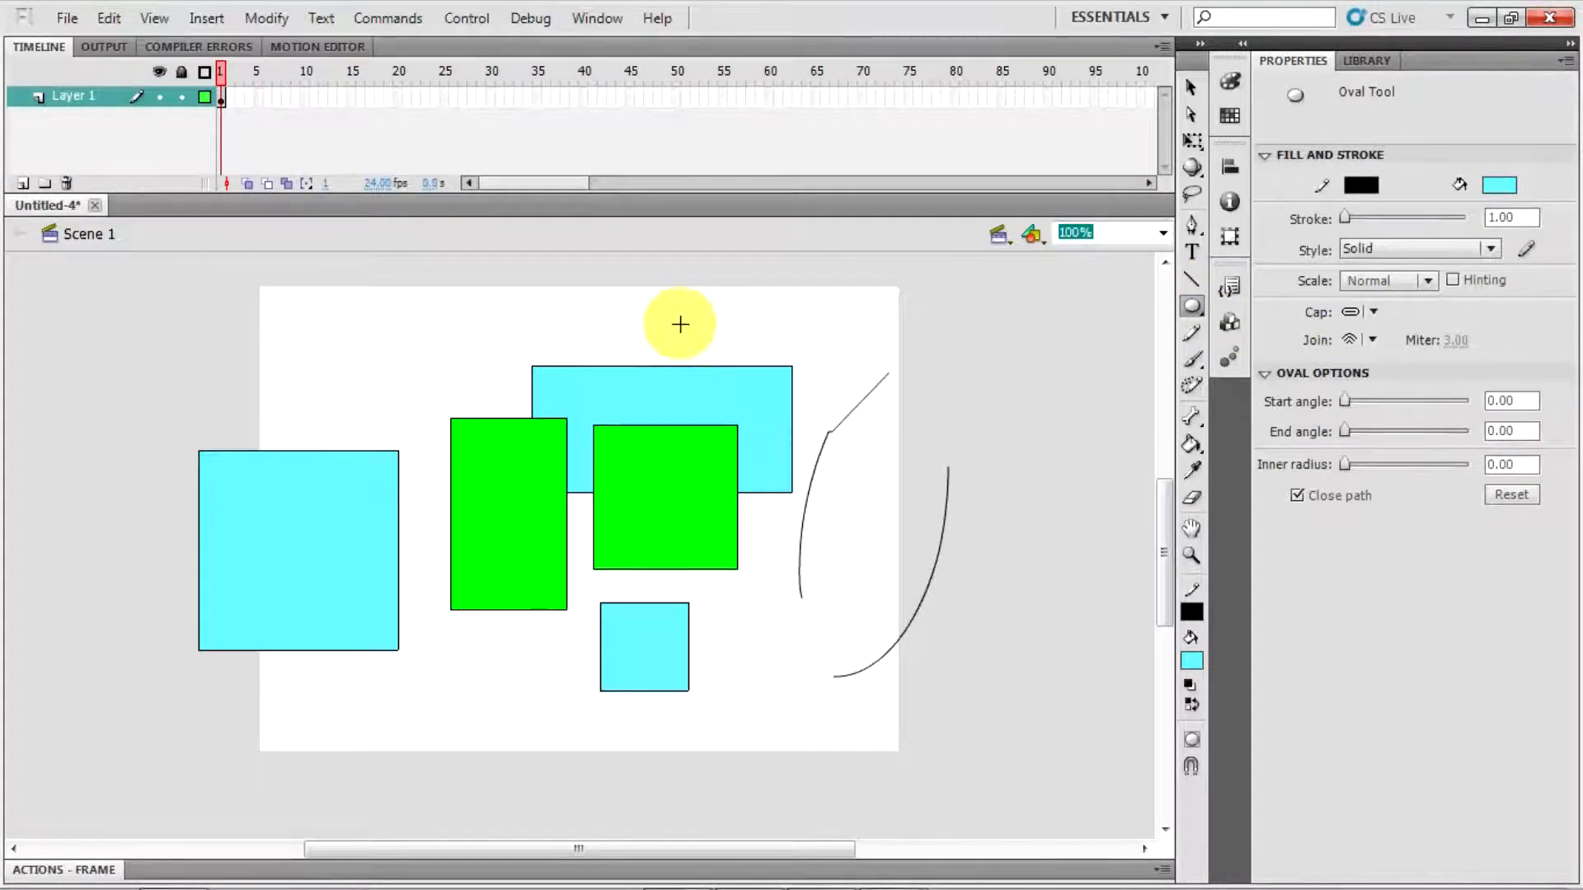
drag(680, 324, 620, 439)
mouse_move(531, 510)
mouse_down()
mouse_move(459, 565)
mouse_move(453, 593)
mouse_up()
drag(472, 706, 540, 553)
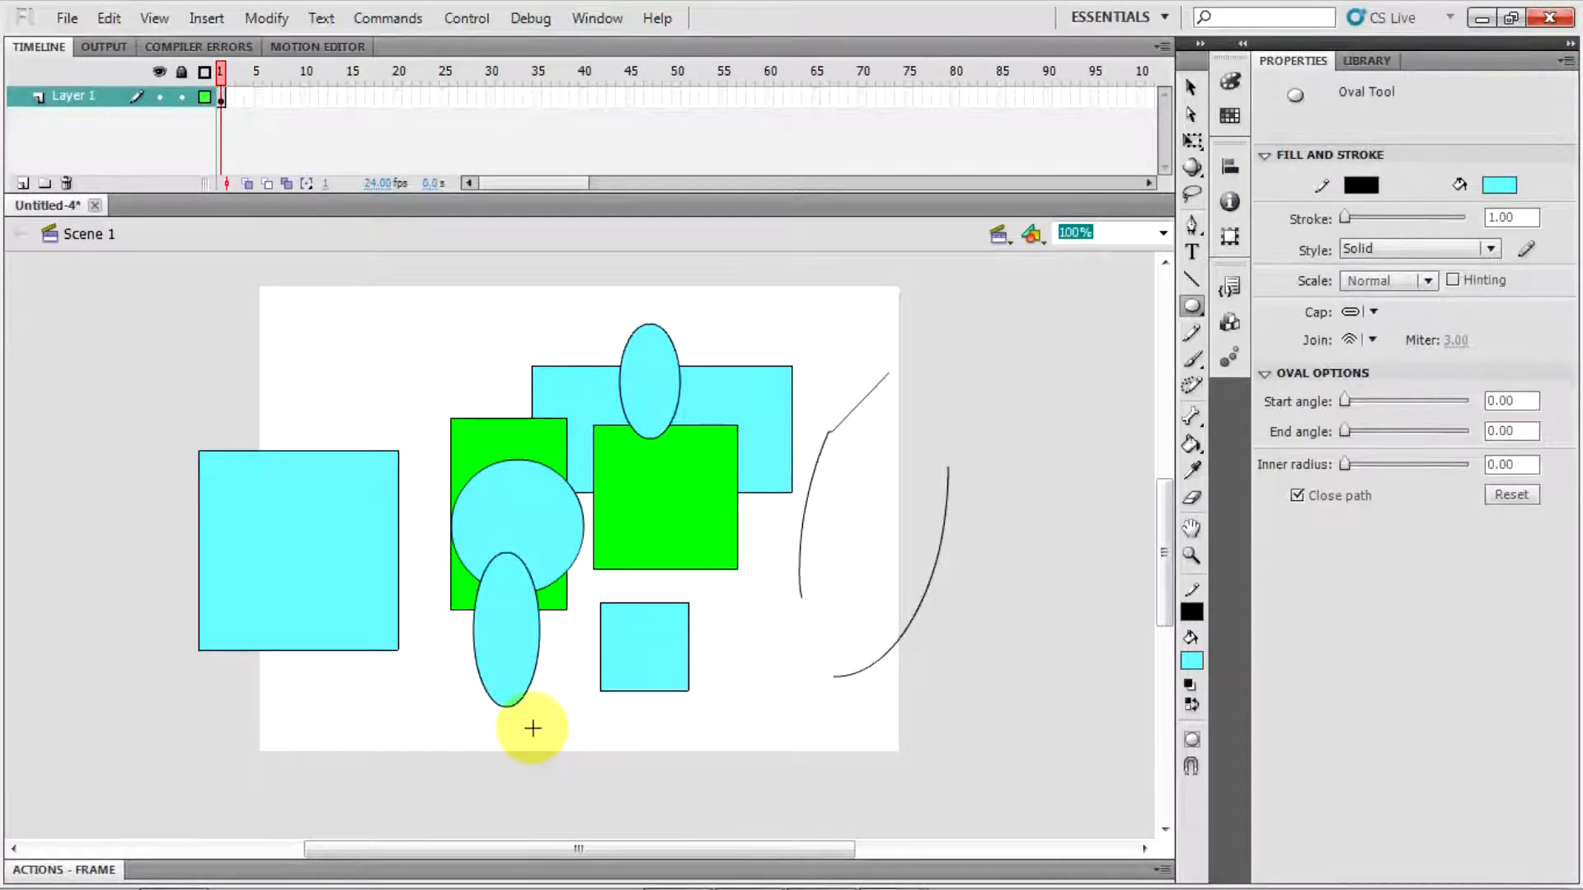
drag(549, 725, 699, 633)
drag(697, 723, 755, 676)
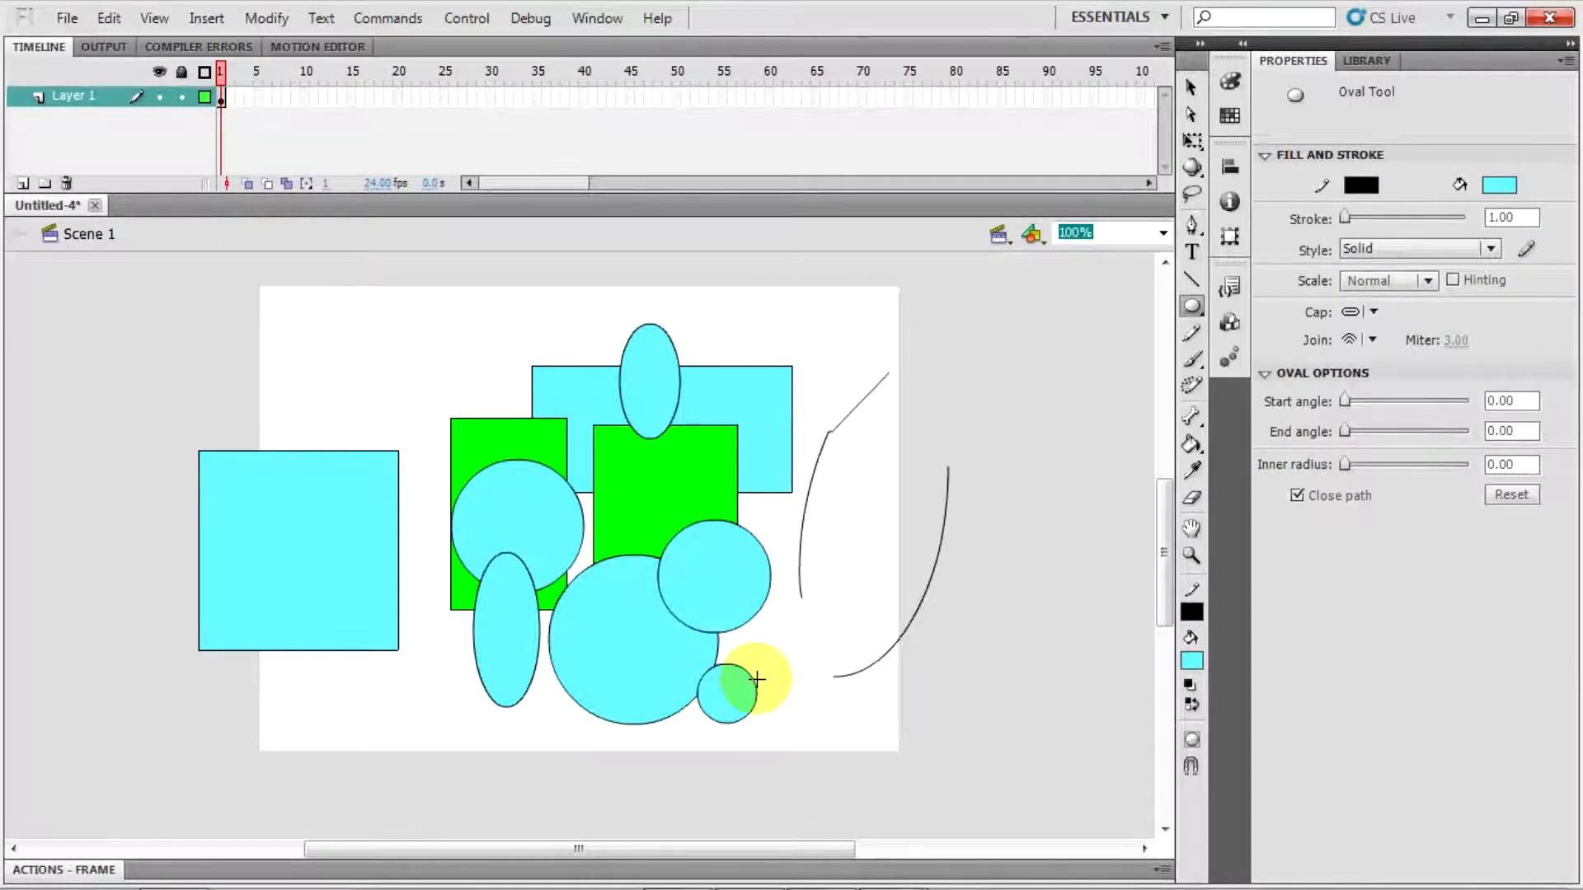
Draw three straight crossing lines near the stage's right edge and a looping light blue brush stroke beside them.
click(1193, 280)
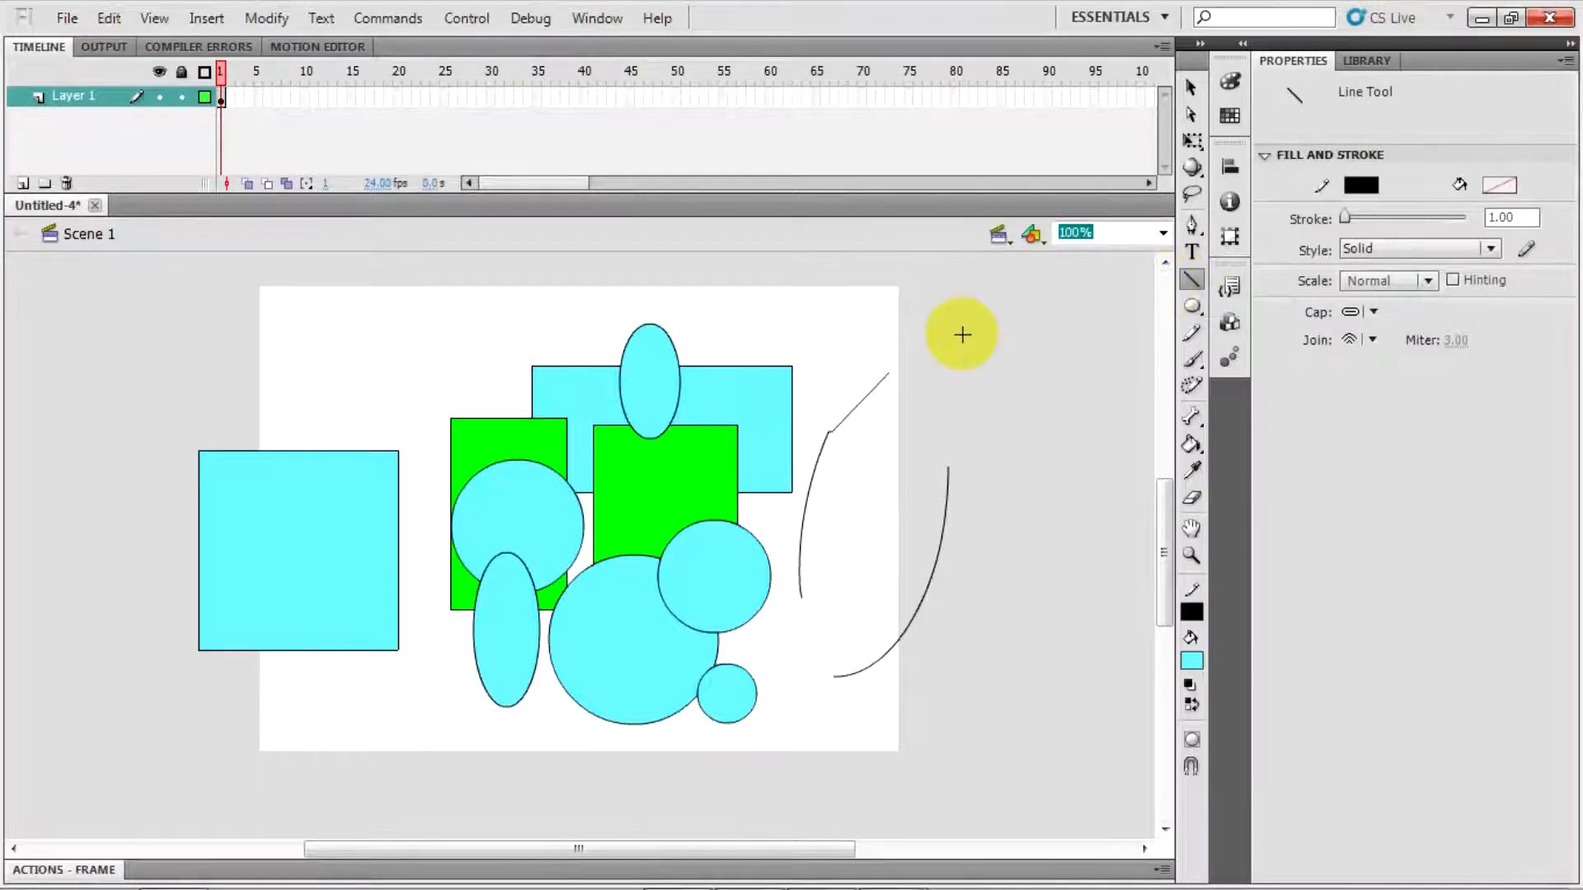
mouse_move(962, 334)
mouse_down()
mouse_move(854, 559)
mouse_move(872, 581)
mouse_move(865, 332)
mouse_move(837, 338)
mouse_move(960, 412)
mouse_move(1004, 471)
mouse_up()
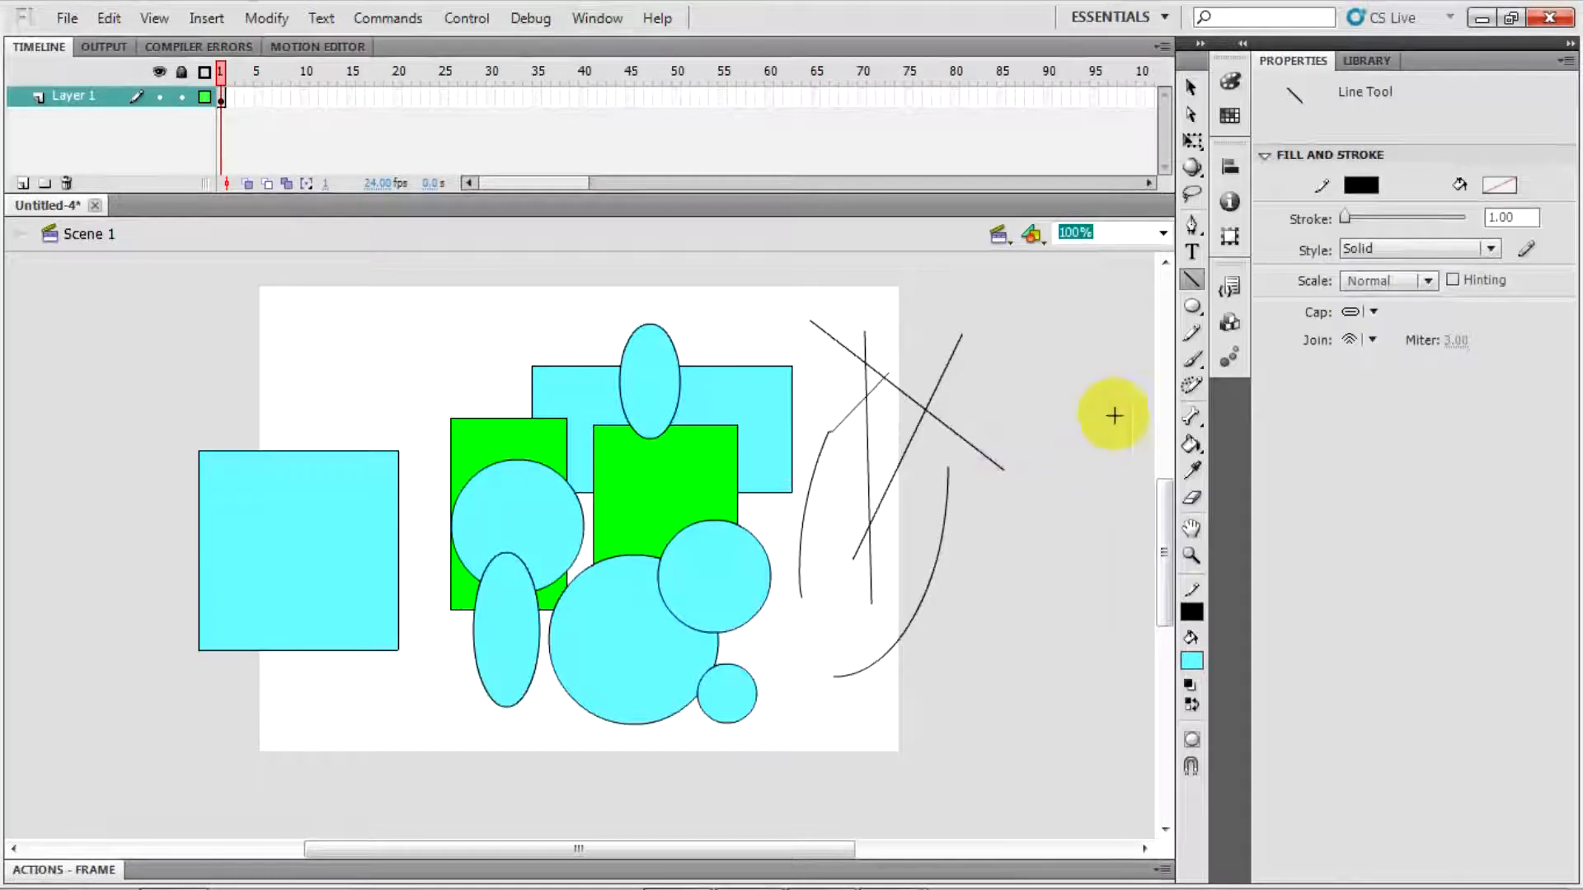
click(1192, 355)
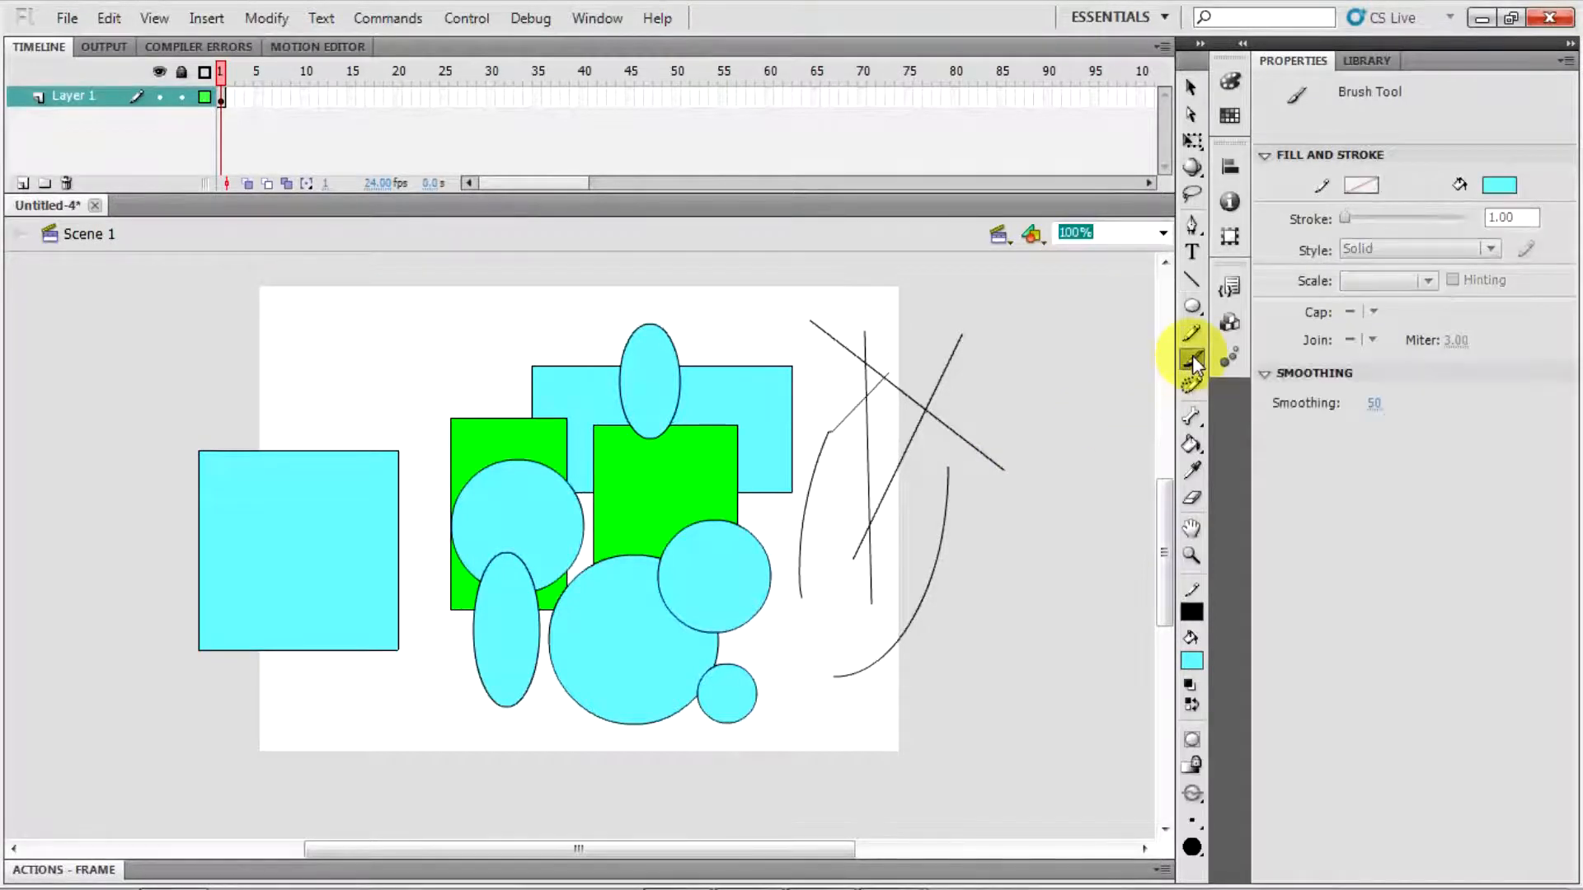
mouse_move(1100, 358)
mouse_down()
mouse_move(1089, 574)
mouse_move(1038, 679)
mouse_move(958, 727)
mouse_move(1006, 614)
mouse_move(1054, 602)
mouse_move(1093, 612)
mouse_move(1120, 712)
mouse_up()
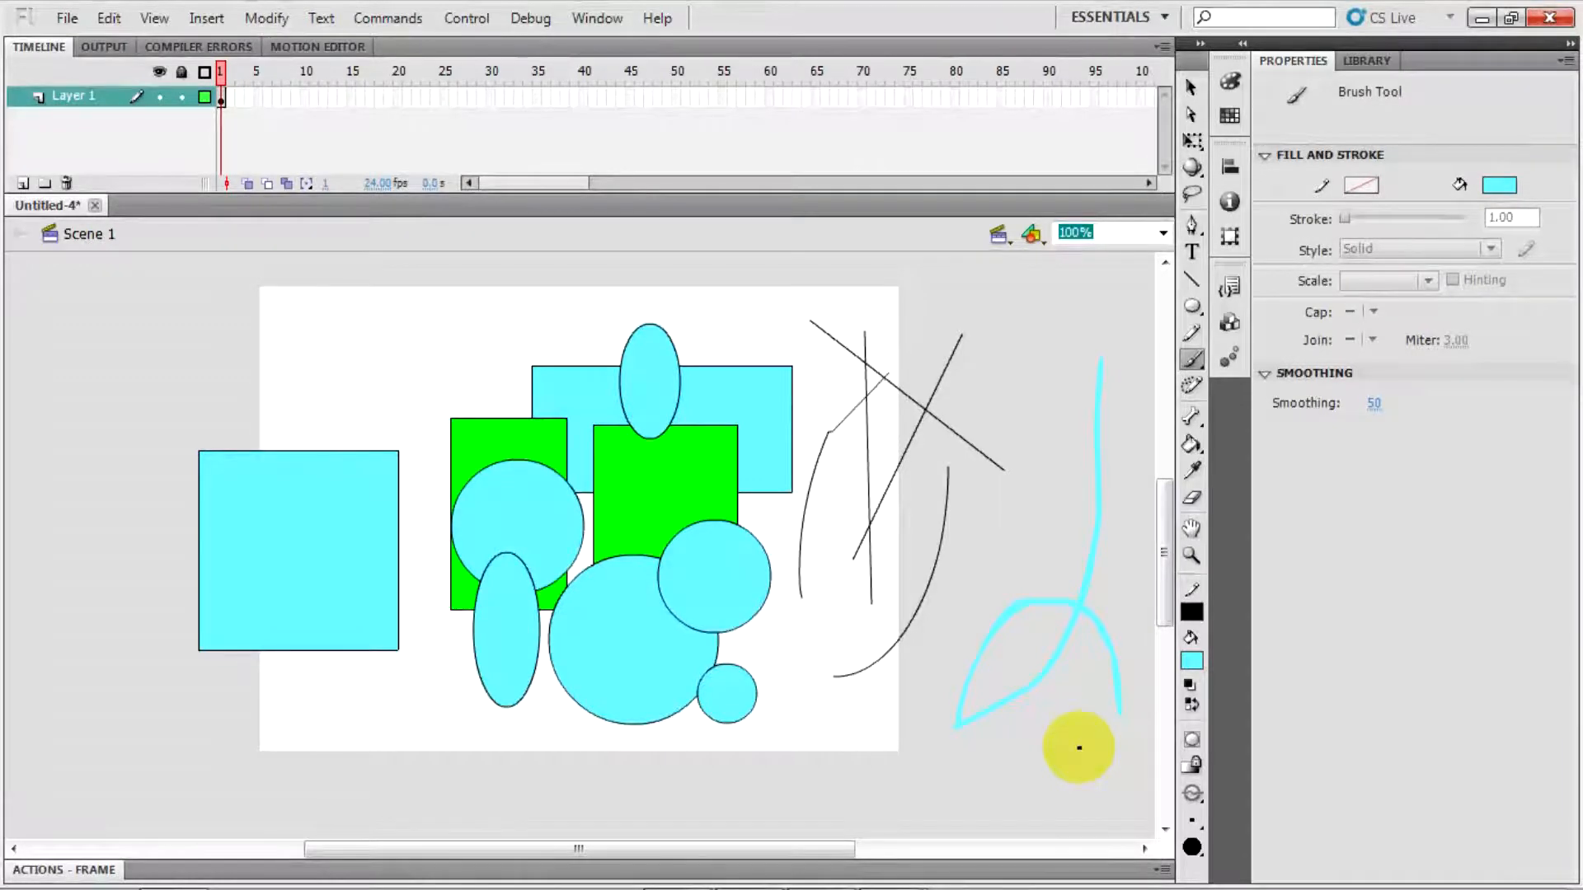
Add a static text box about 231 px wide along the stage's upper edge reading "Hello everyone!".
click(1195, 249)
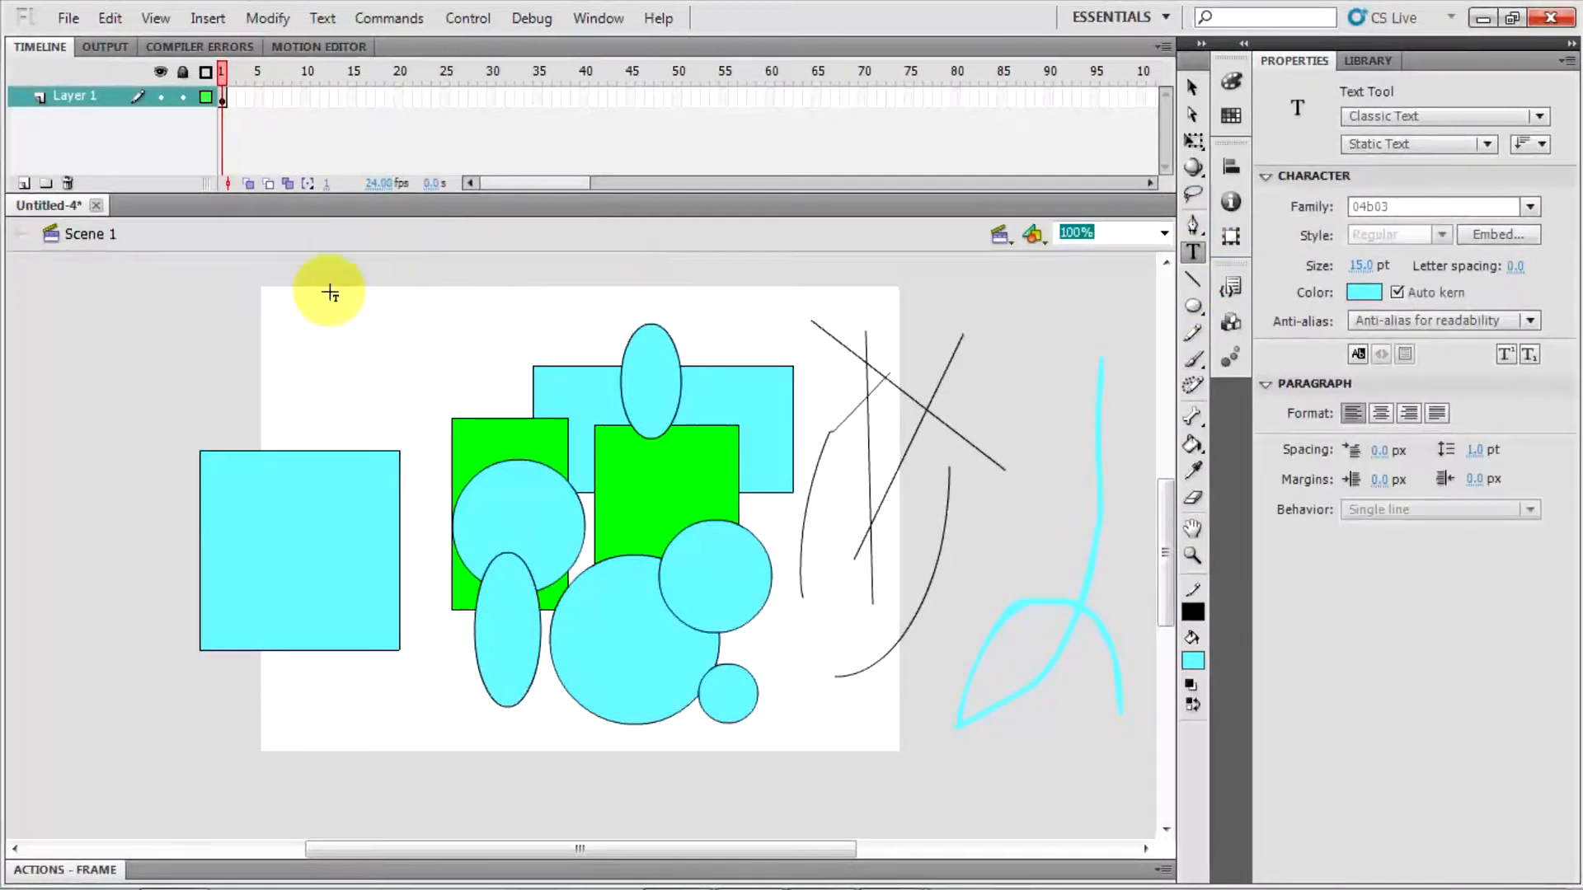
drag(330, 292, 594, 324)
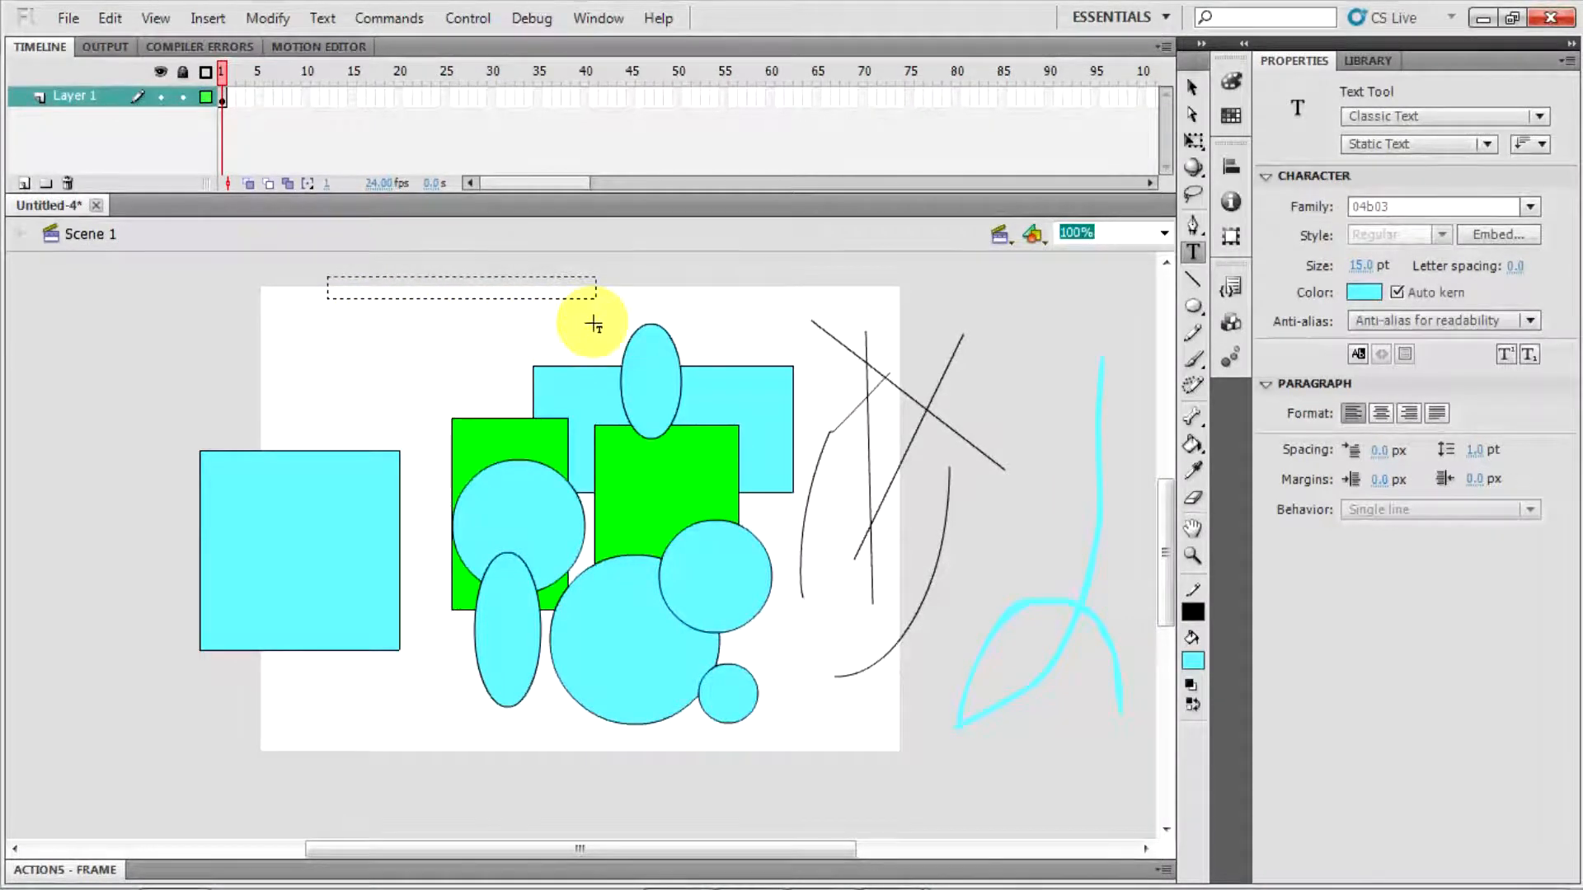
drag(593, 324, 594, 324)
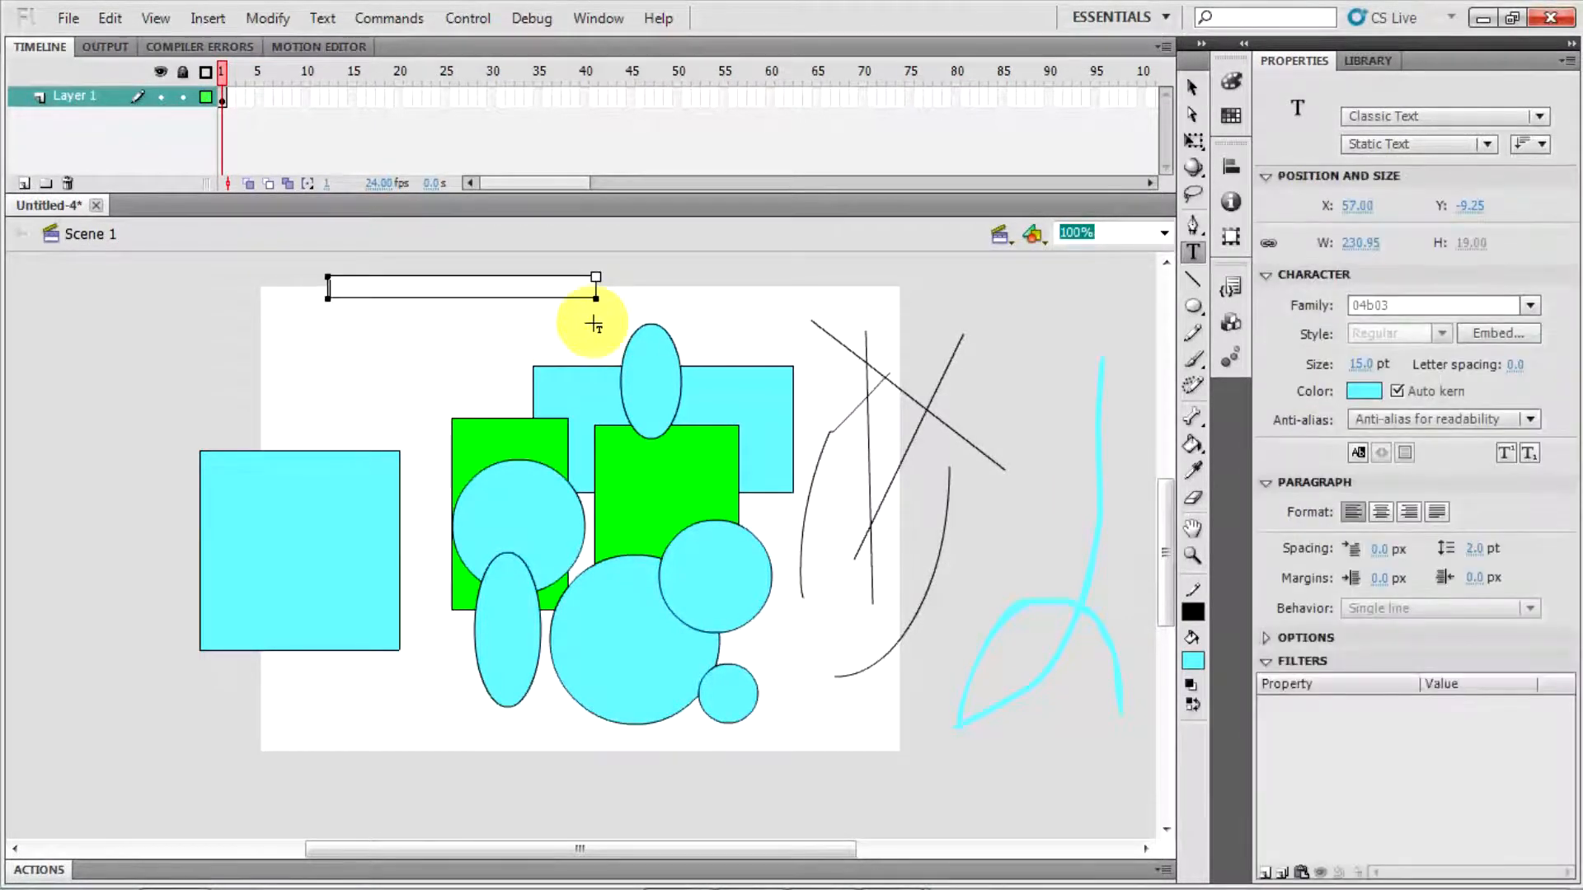
text(Hello W)
text(veryone!)
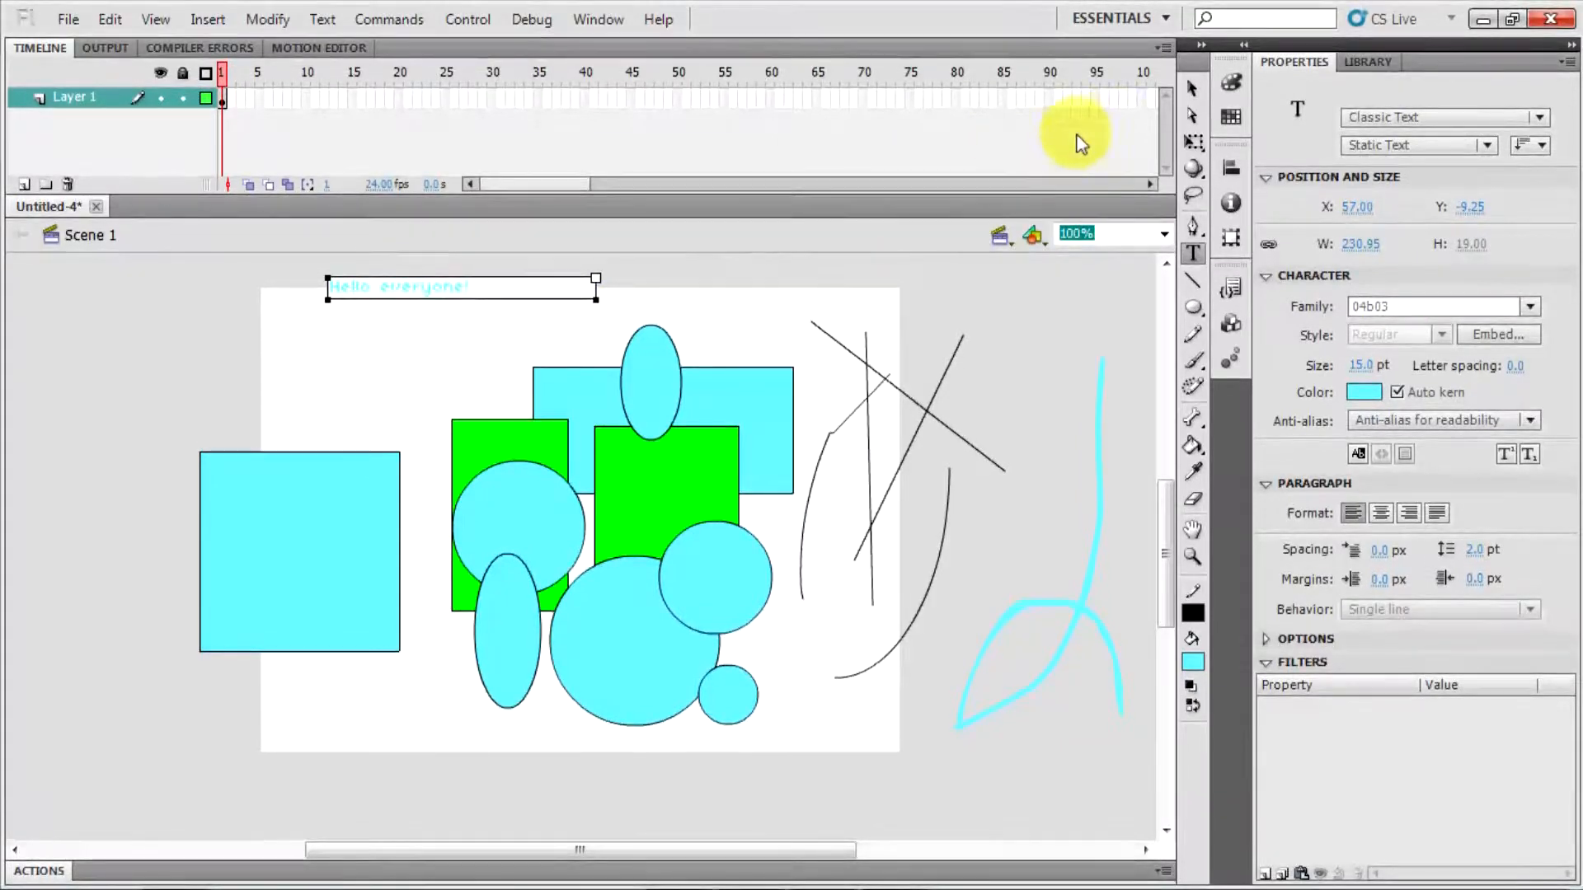
Move the text box down and left, and drag the fills of the topmost oval, wide rectangle and rightmost large circle off their outlines.
click(1190, 93)
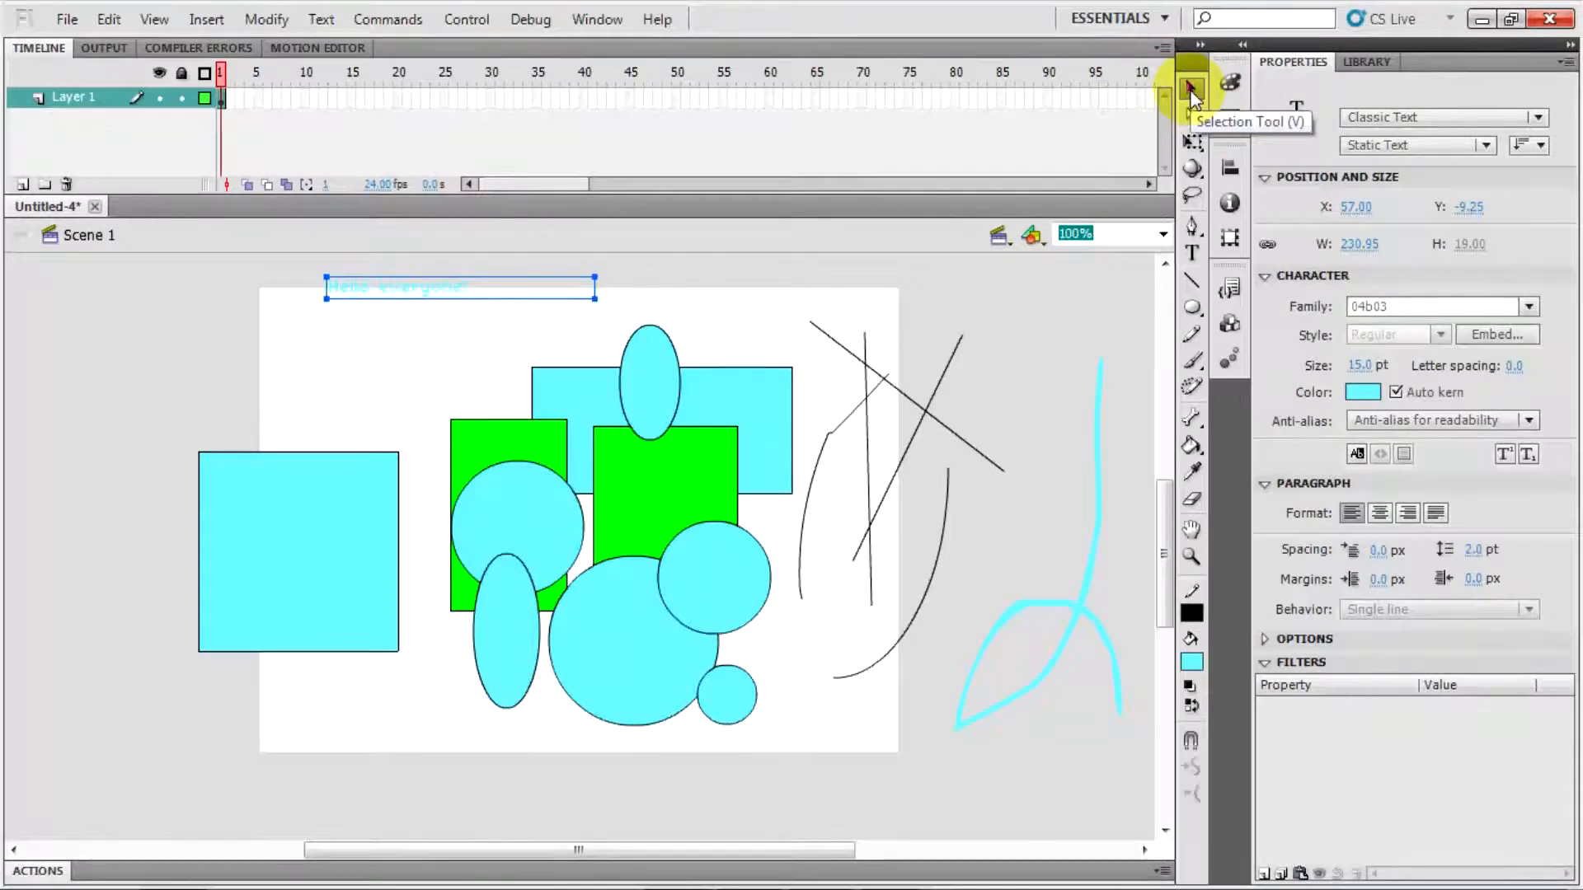
drag(571, 295, 509, 382)
click(651, 392)
drag(646, 382, 775, 350)
drag(760, 417, 688, 629)
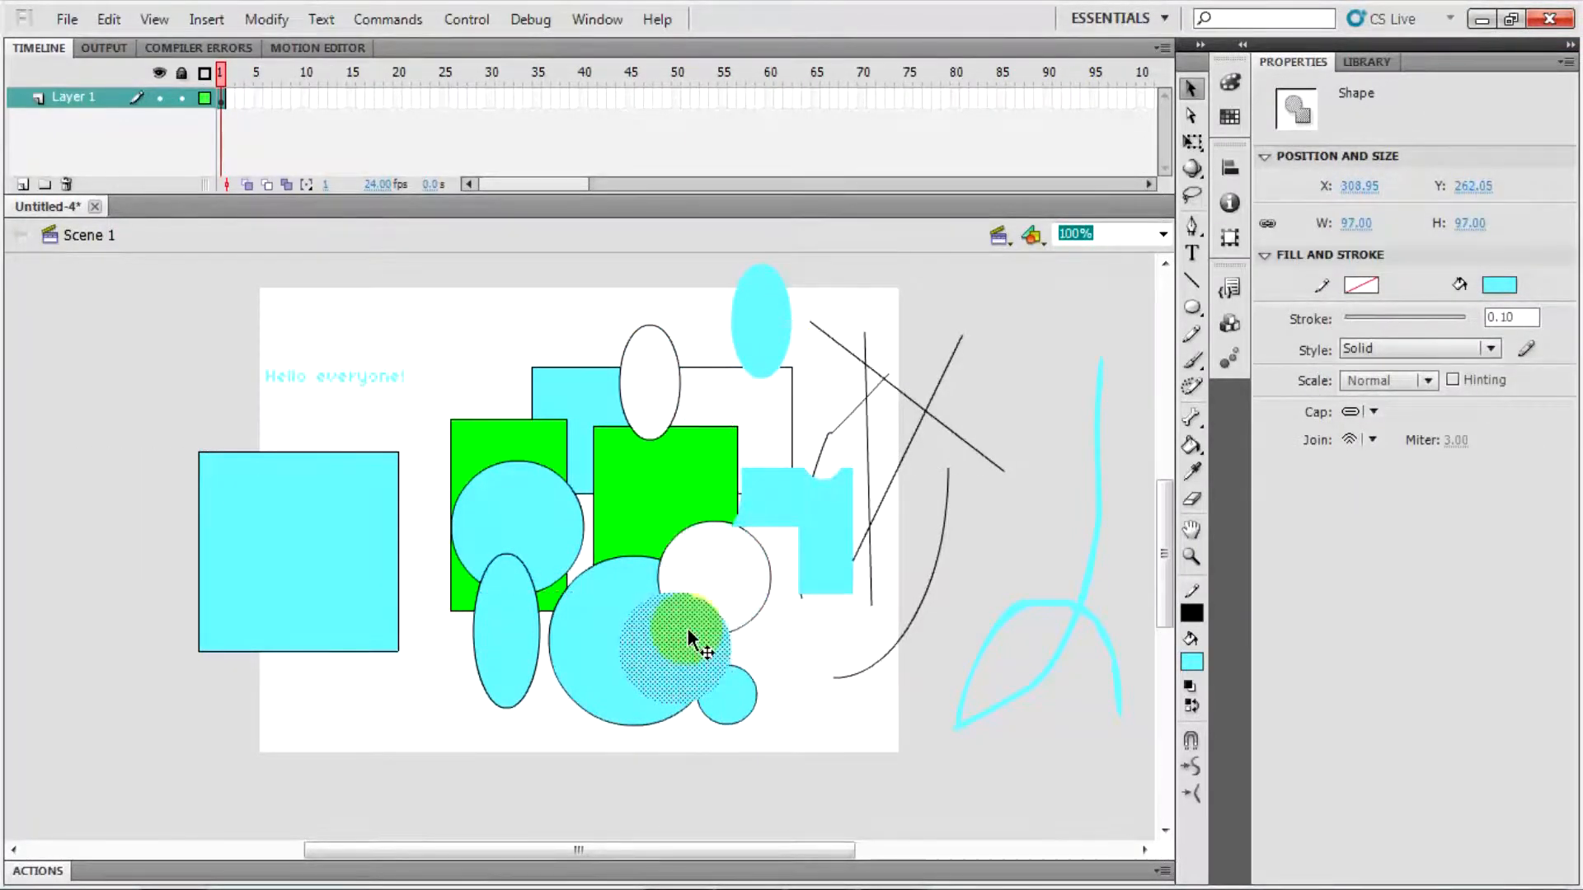
drag(687, 628, 687, 628)
click(493, 399)
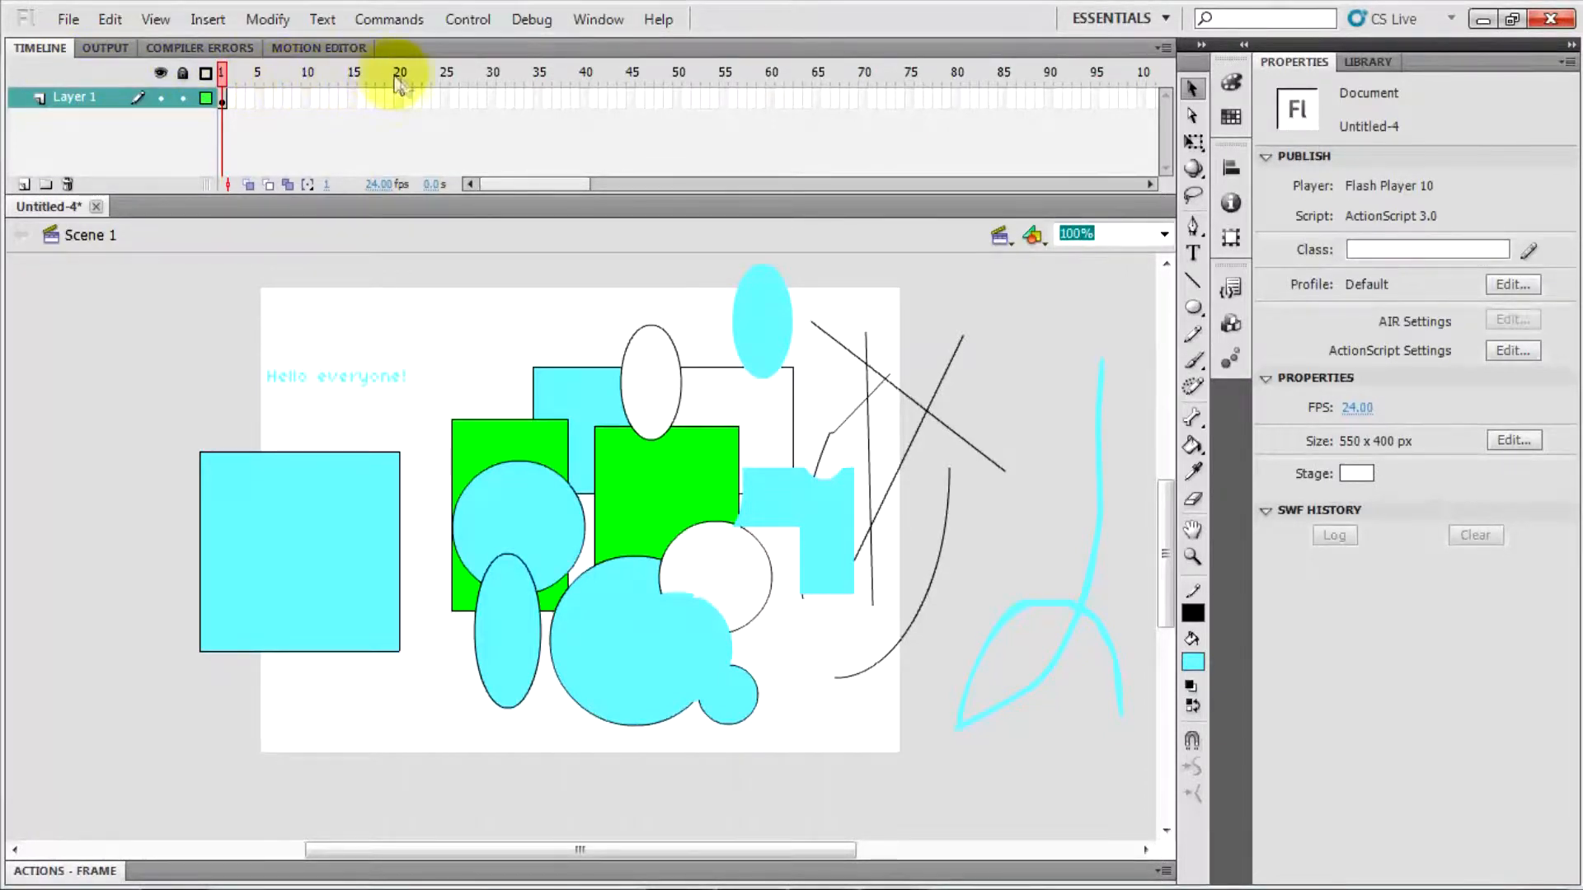
Select frame 24 of Layer 1, extend the selection across frames 1 to 24, and select only frame 5.
click(437, 97)
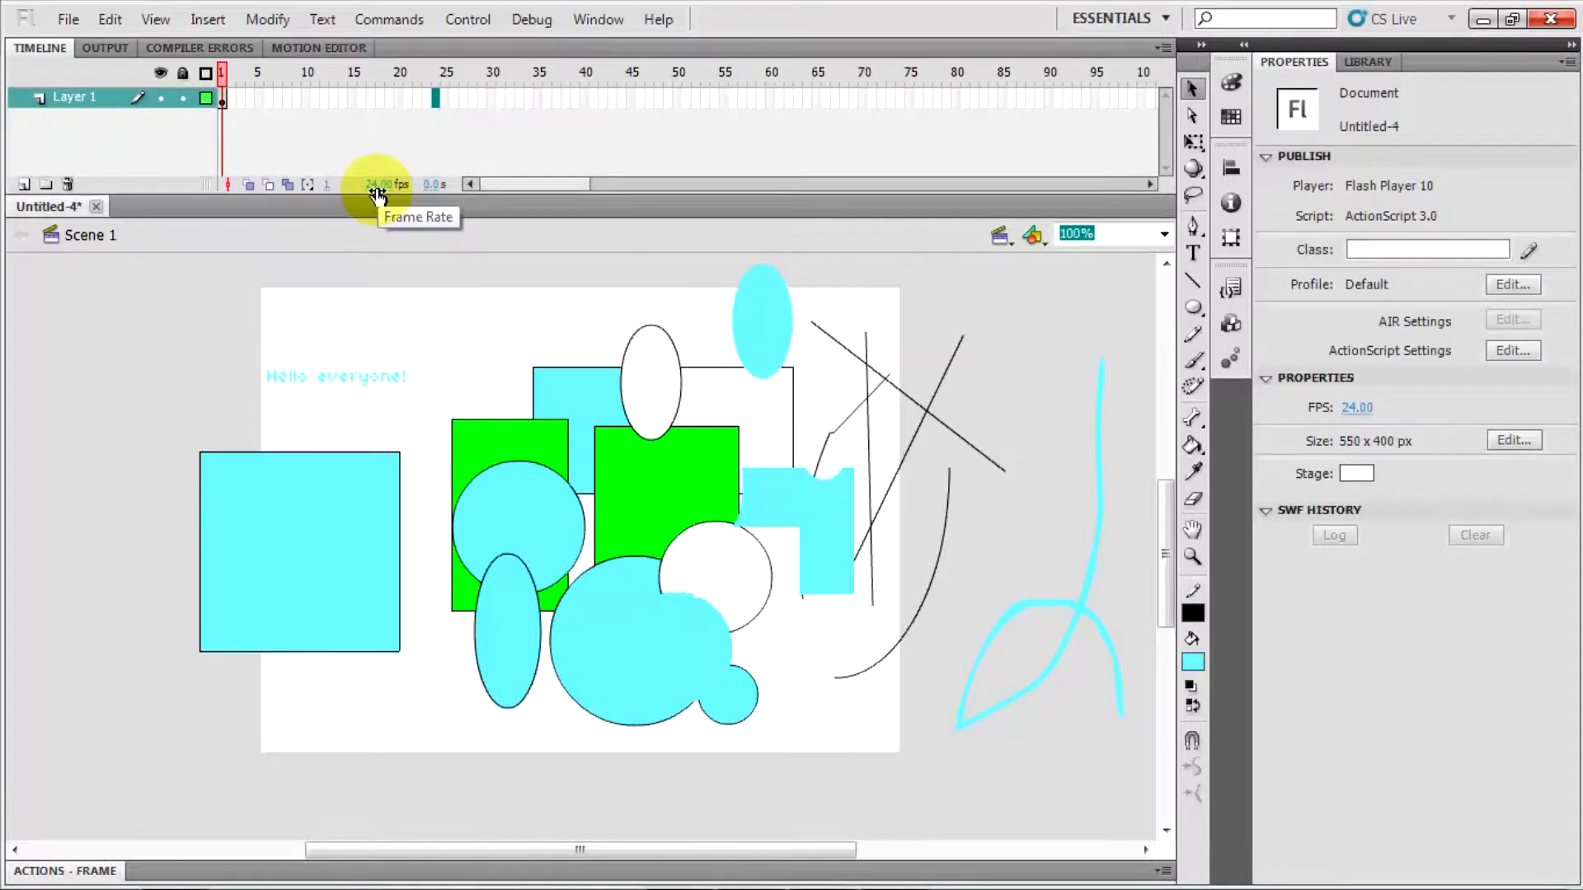
click(437, 101)
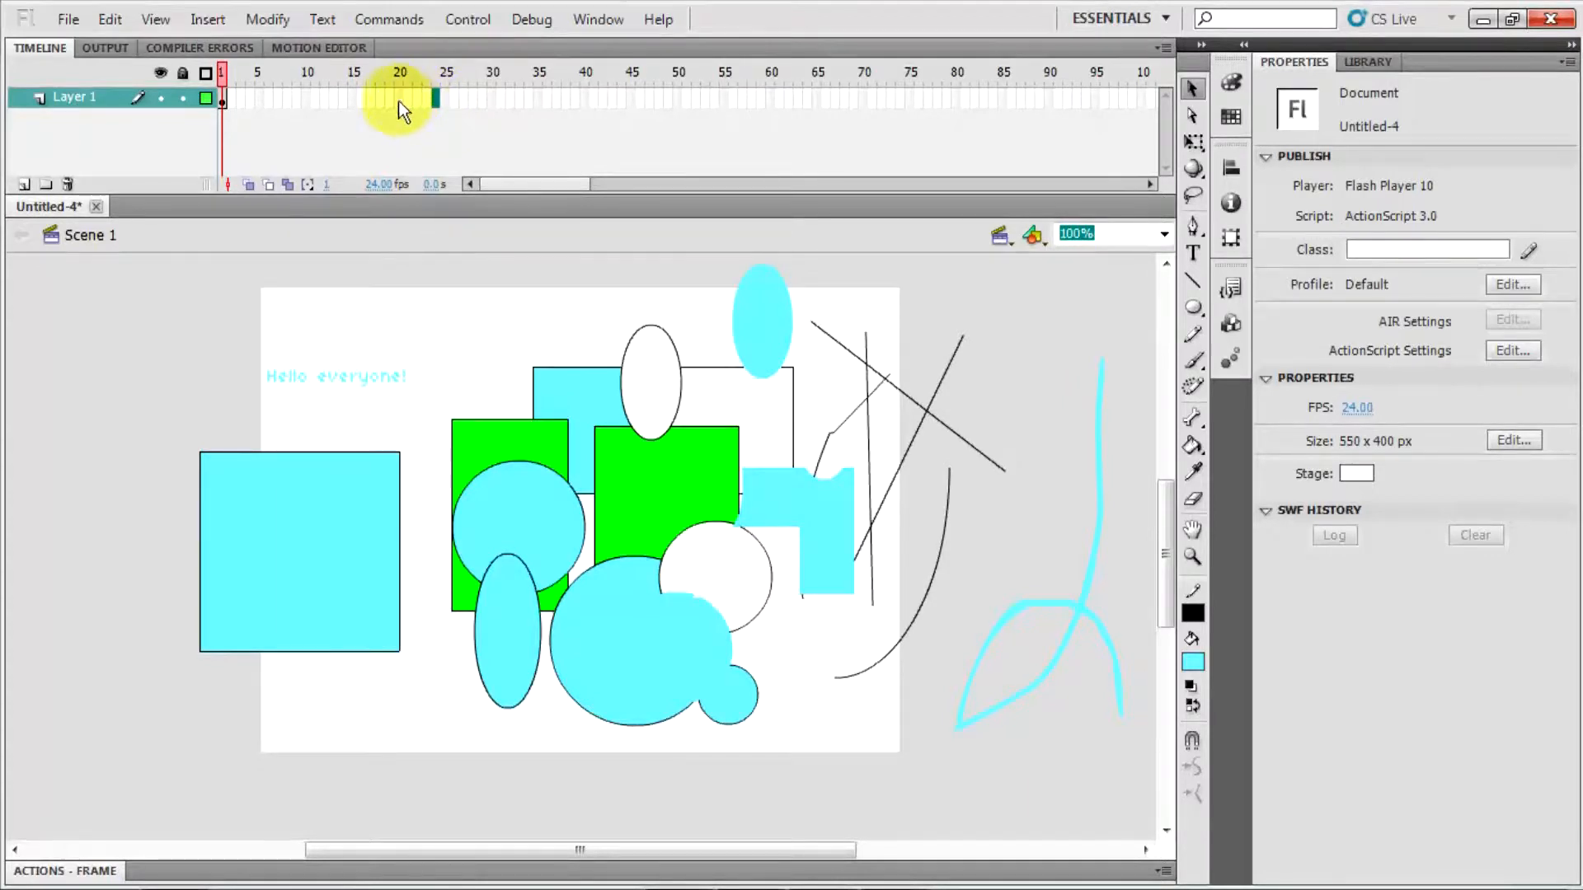
click(221, 100)
drag(221, 101, 438, 94)
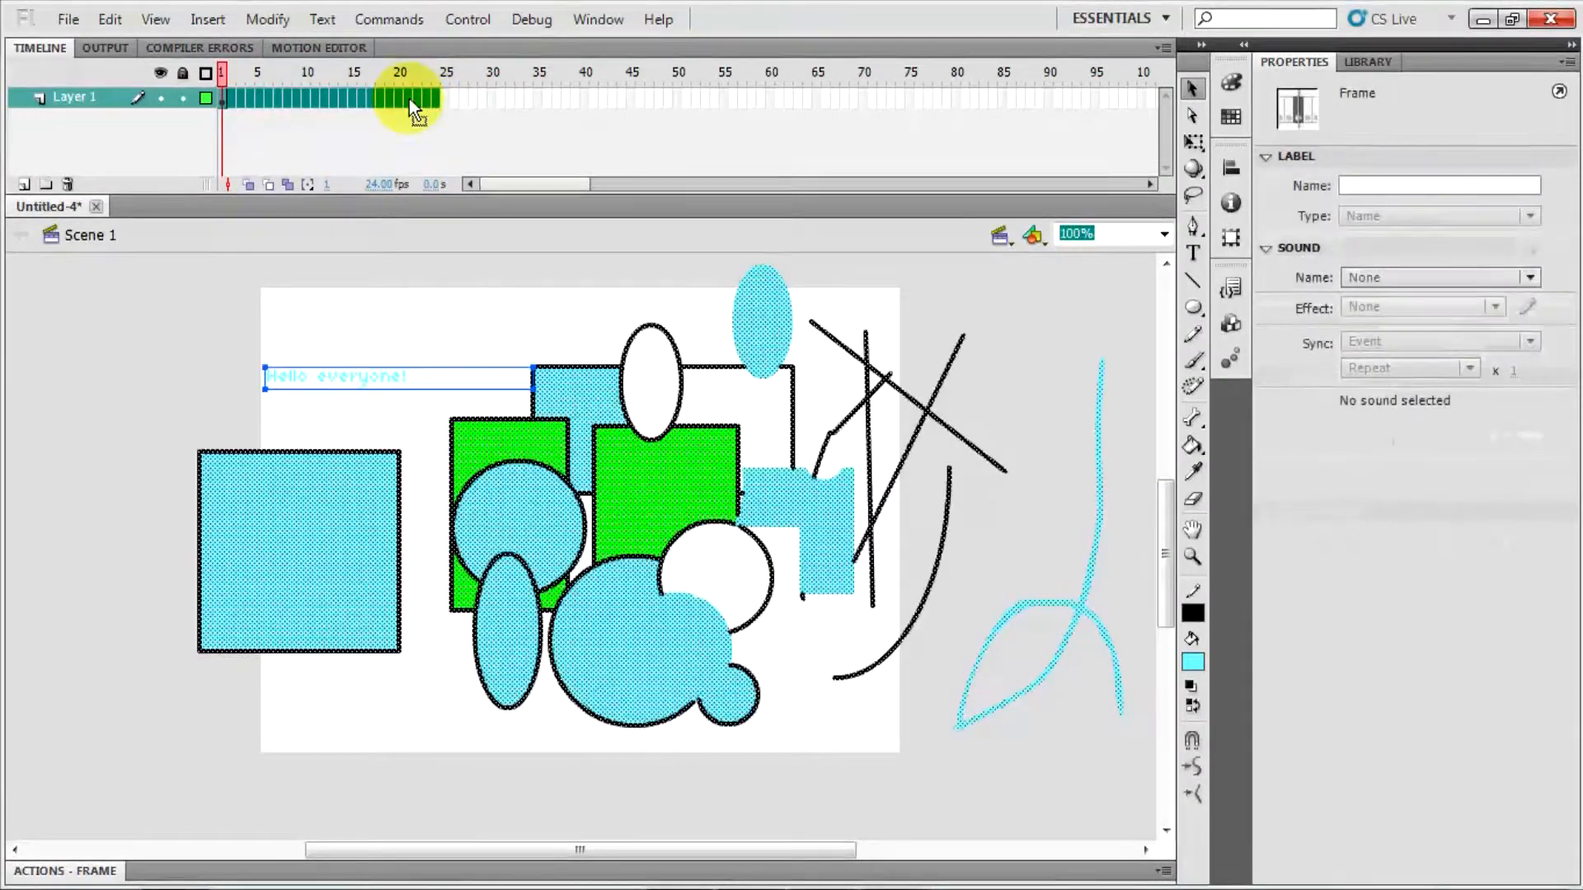
click(262, 98)
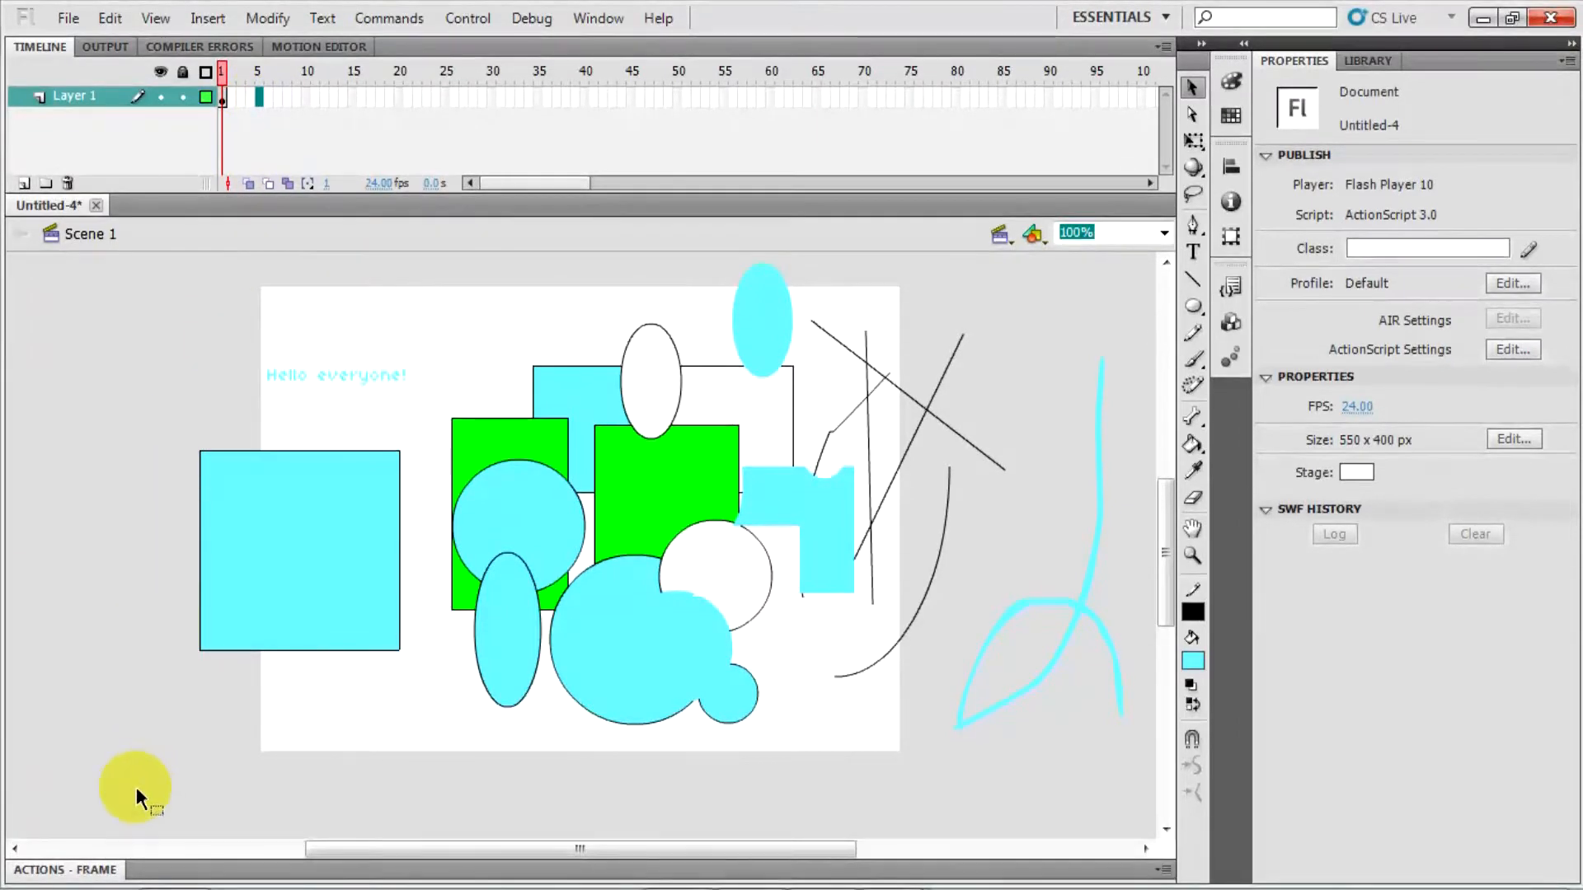
Open the Actions editor for frame 1 of Layer 1 and enter "type" on the script's first line.
click(89, 870)
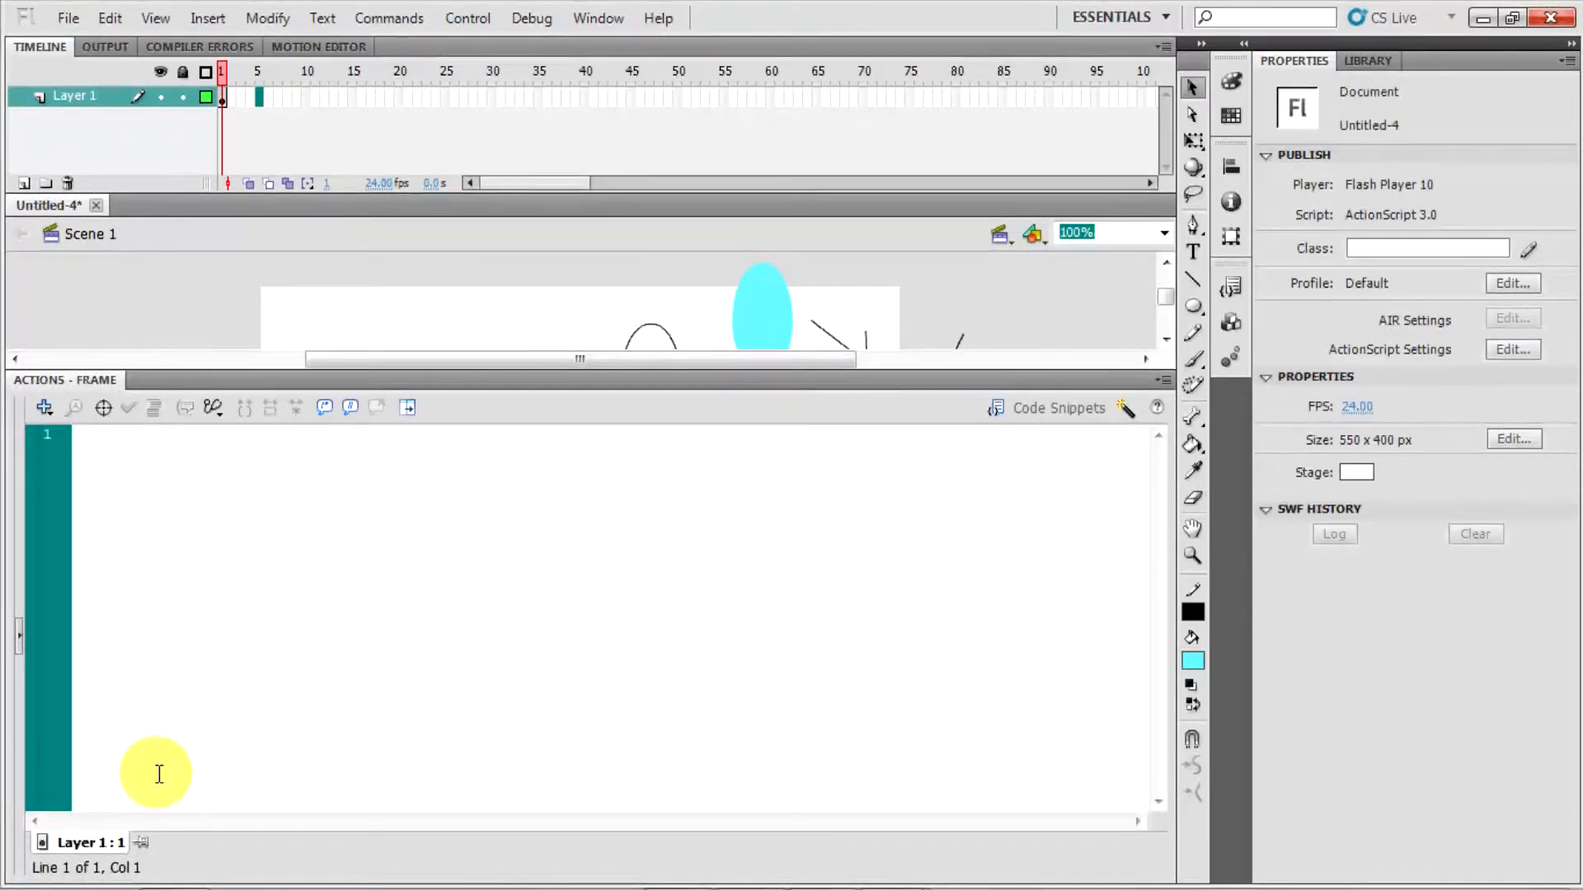
text(type)
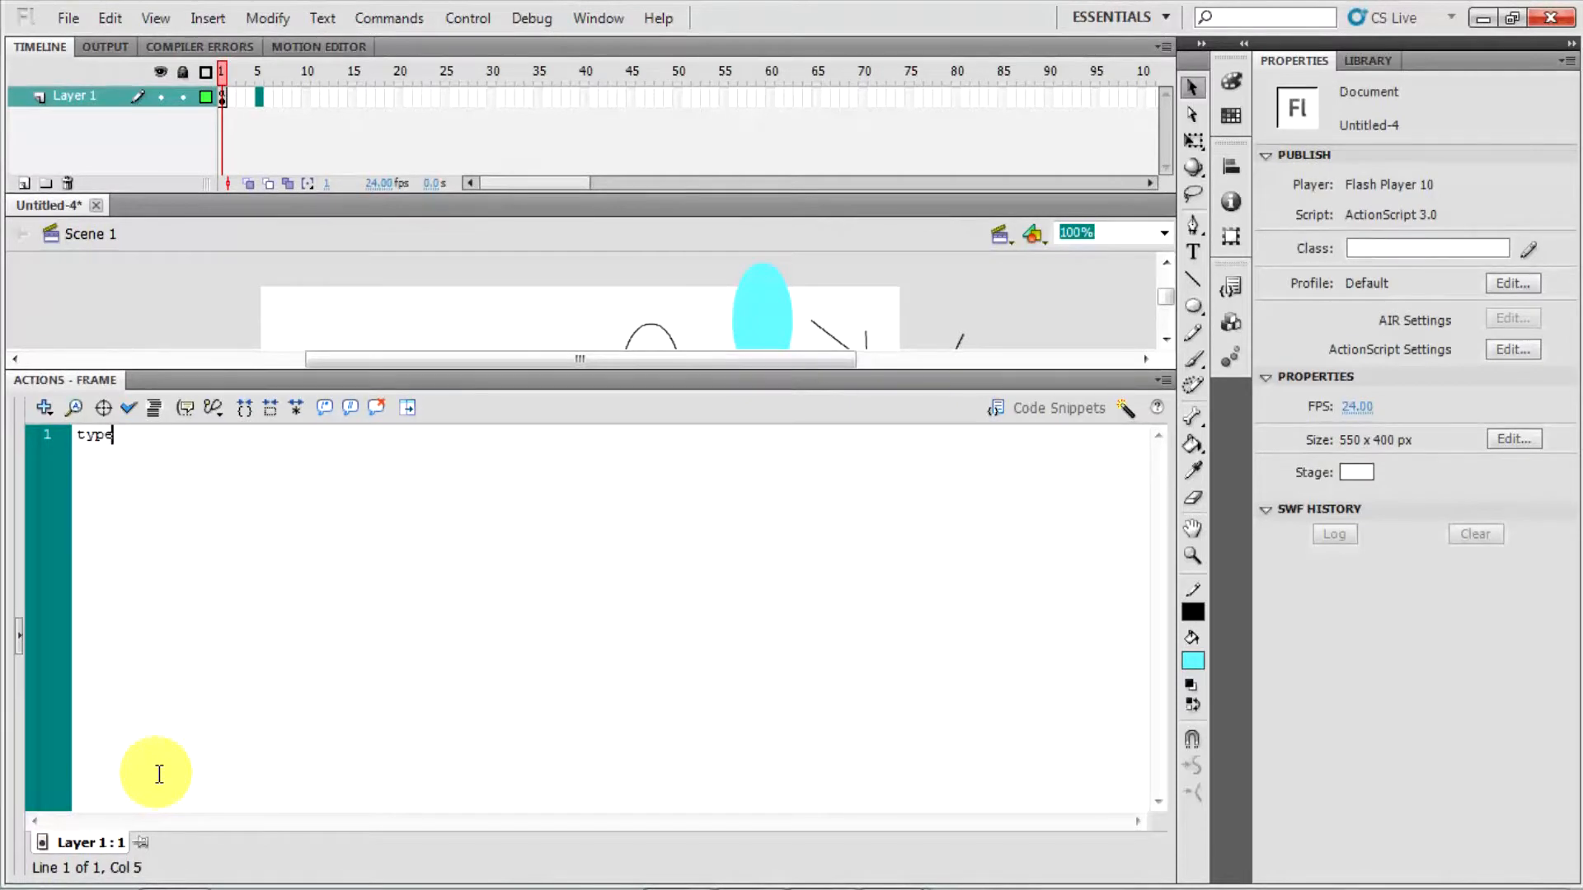